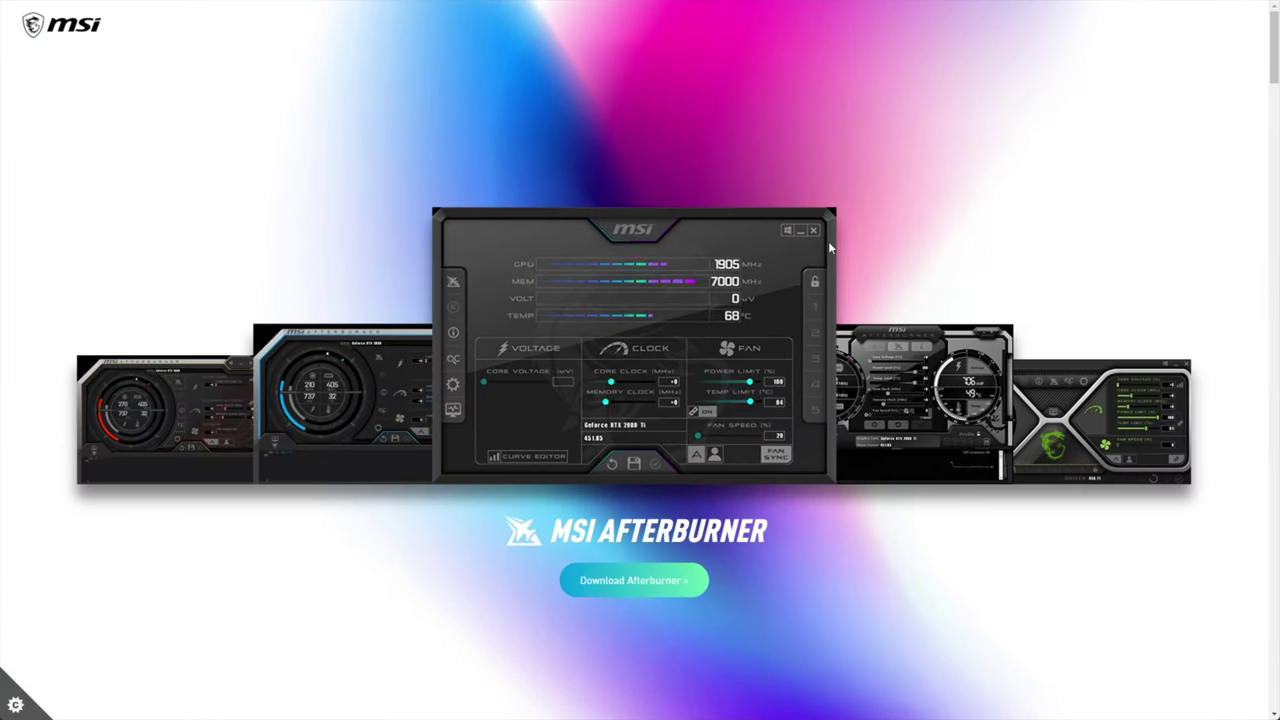
- Download MSIAfterburnerSetup.zip from the website and launch MSIAfterburnerSetup464.exe from it
{"action": "left_click", "coordinate": [637, 590]}
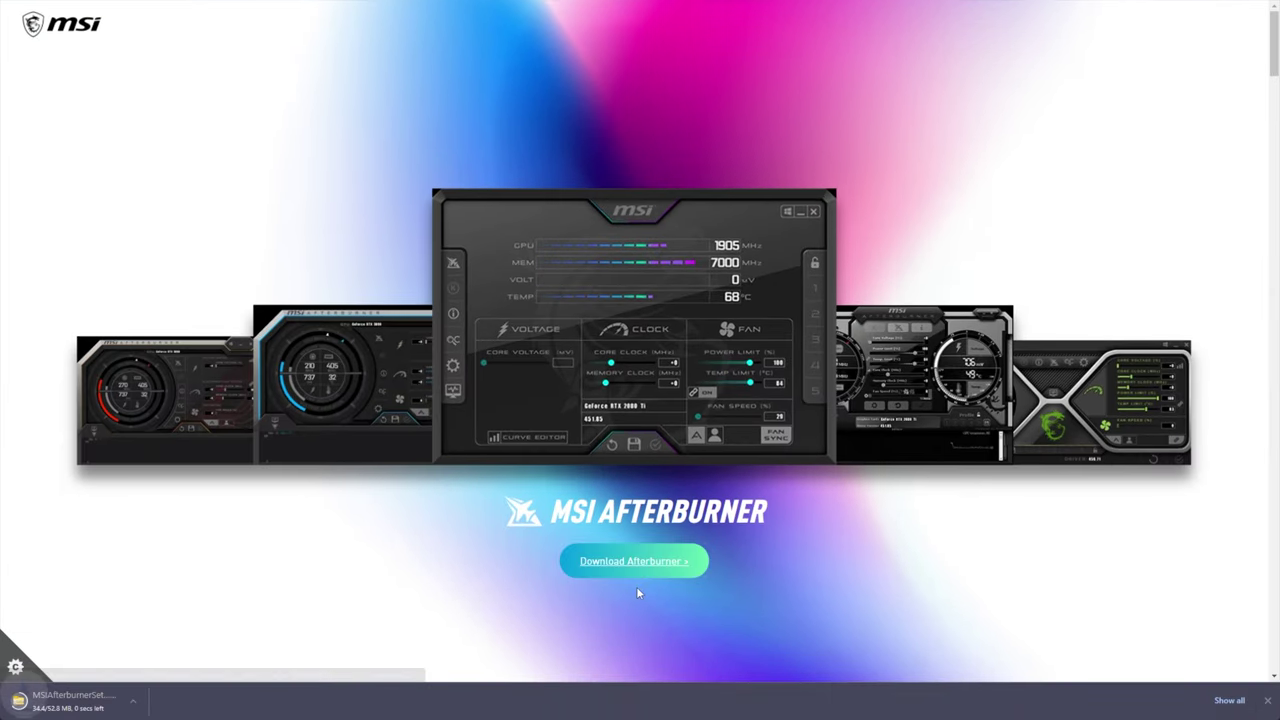
{"action": "left_click", "coordinate": [60, 701]}
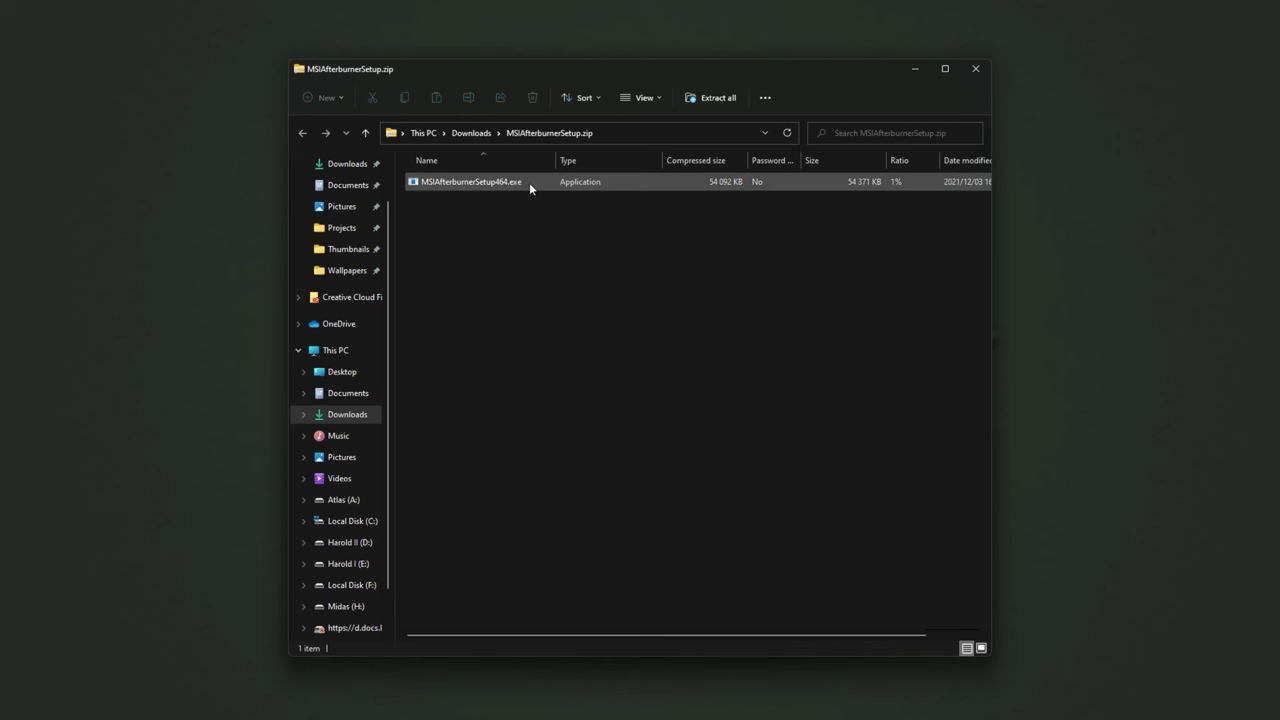
{"action": "double_click", "coordinate": [529, 182]}
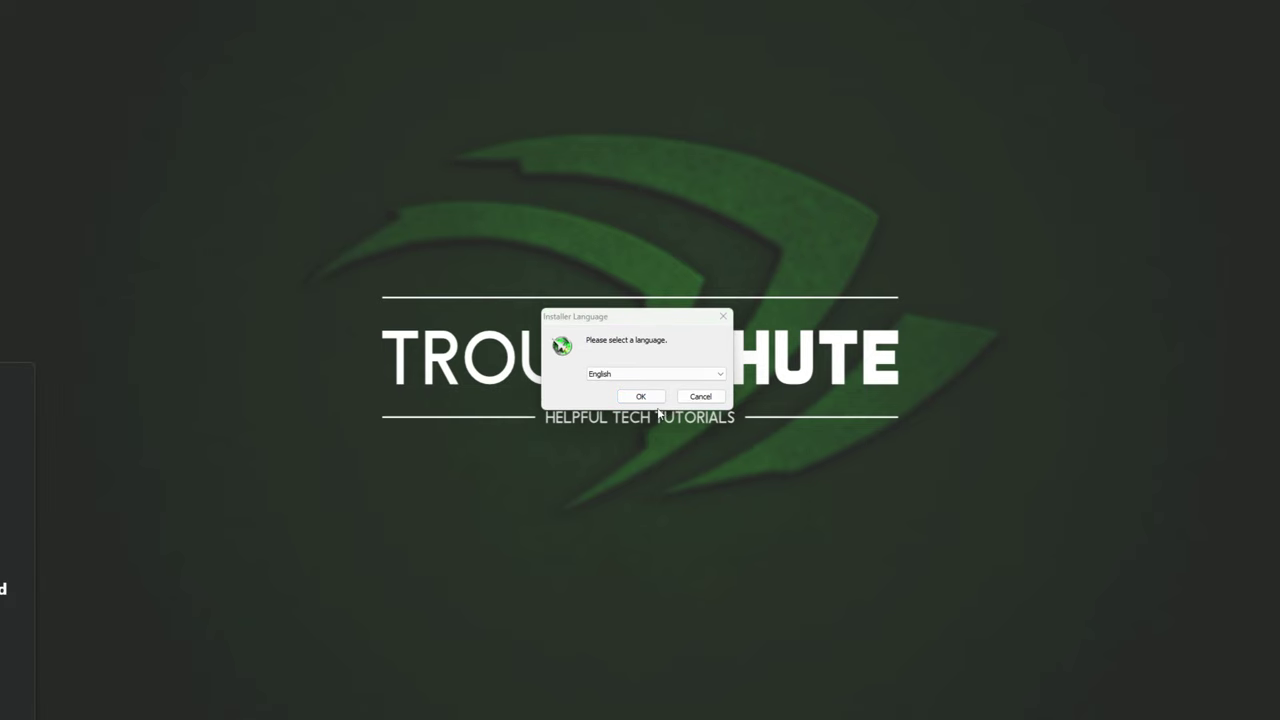
- Install Afterburner in English to C:\Program Files (x86)\MSI Afterburner, keeping English for RivaTuner
{"action": "left_click", "coordinate": [640, 395]}
{"action": "left_click", "coordinate": [709, 457]}
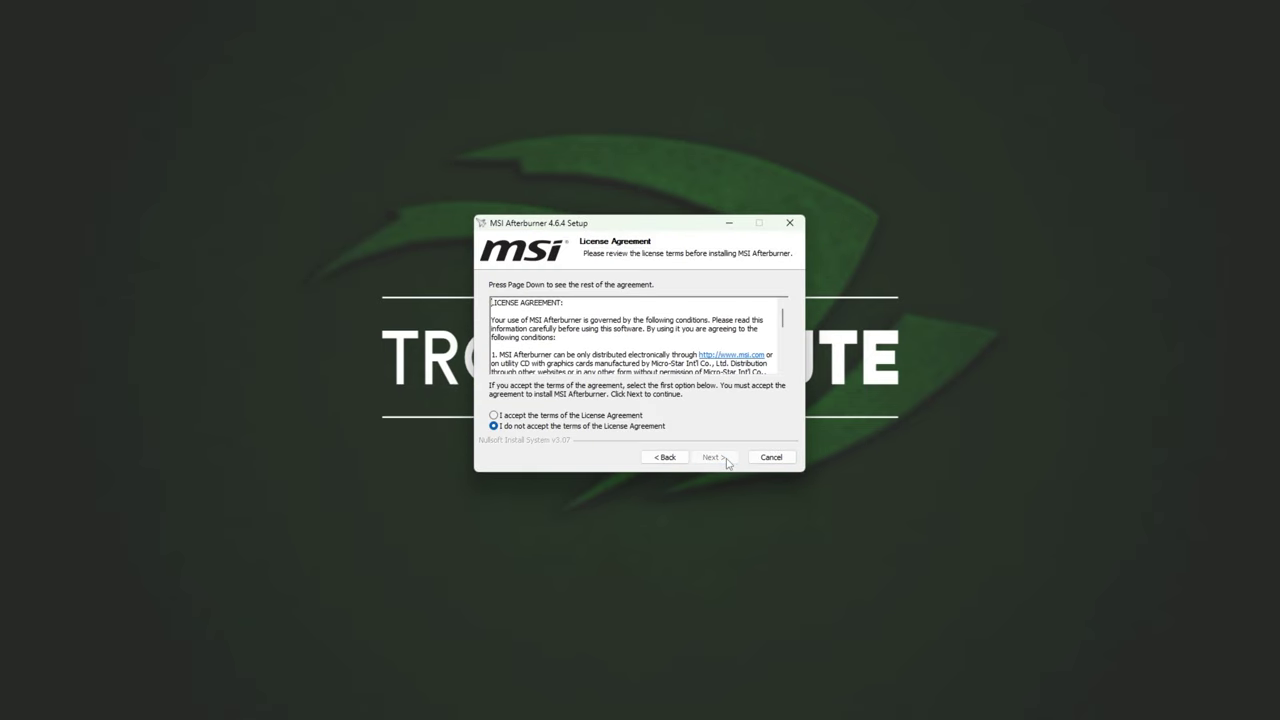
{"action": "left_click", "coordinate": [614, 416]}
{"action": "left_click", "coordinate": [713, 457]}
{"action": "left_click", "coordinate": [713, 457]}
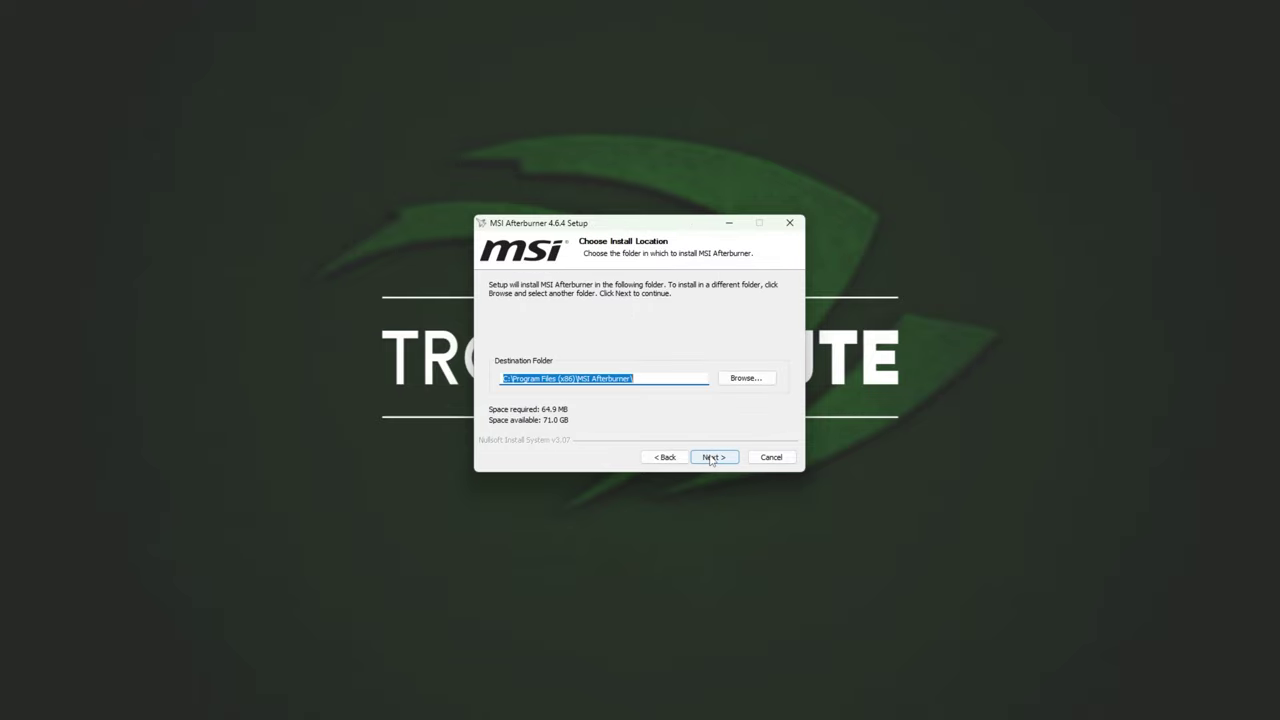
{"action": "left_click", "coordinate": [714, 457]}
{"action": "left_click", "coordinate": [714, 458]}
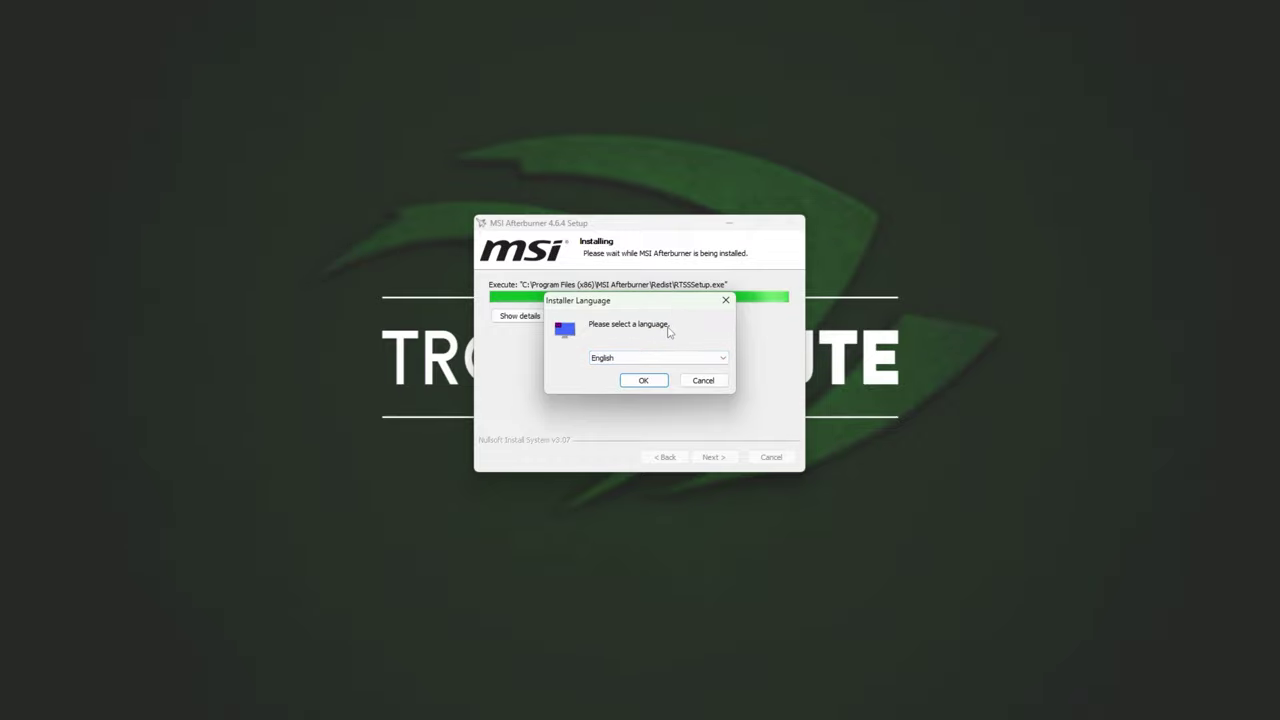
{"action": "left_click", "coordinate": [664, 381]}
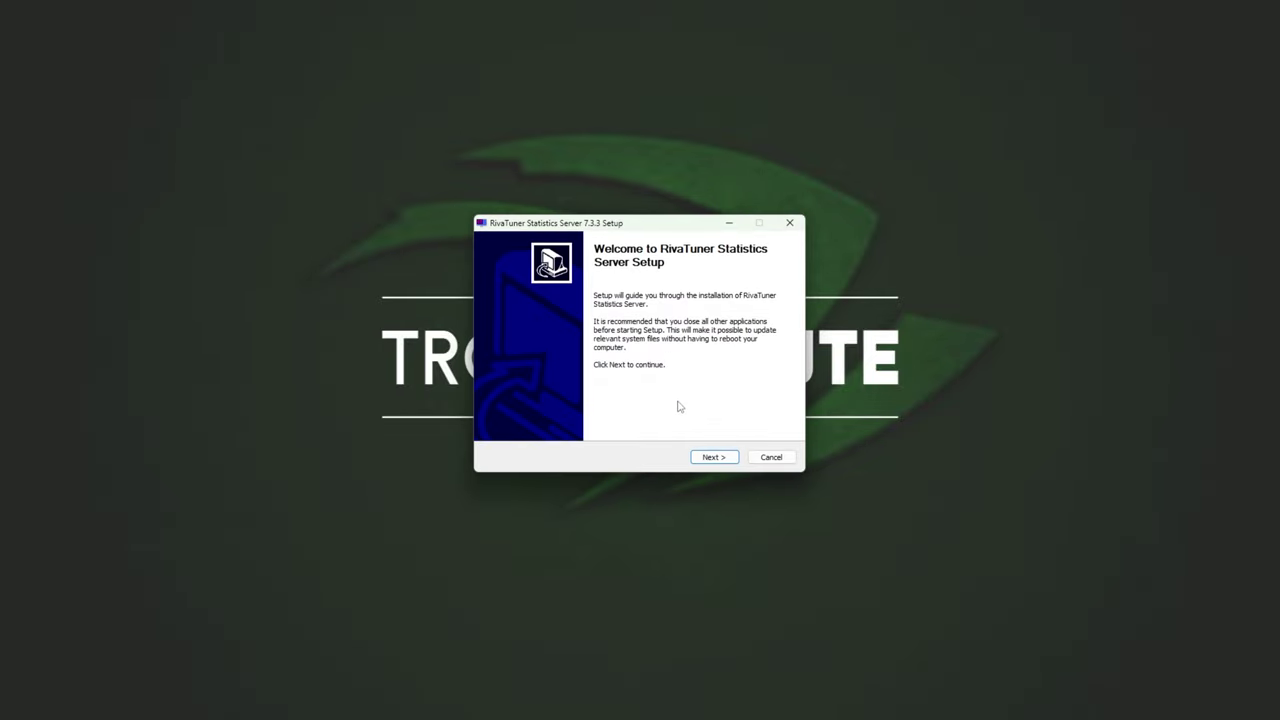
- Install RivaTuner Statistics Server 7.3.3 with defaults and finish Afterburner setup without the readme
{"action": "left_click", "coordinate": [712, 457]}
{"action": "left_click", "coordinate": [608, 415]}
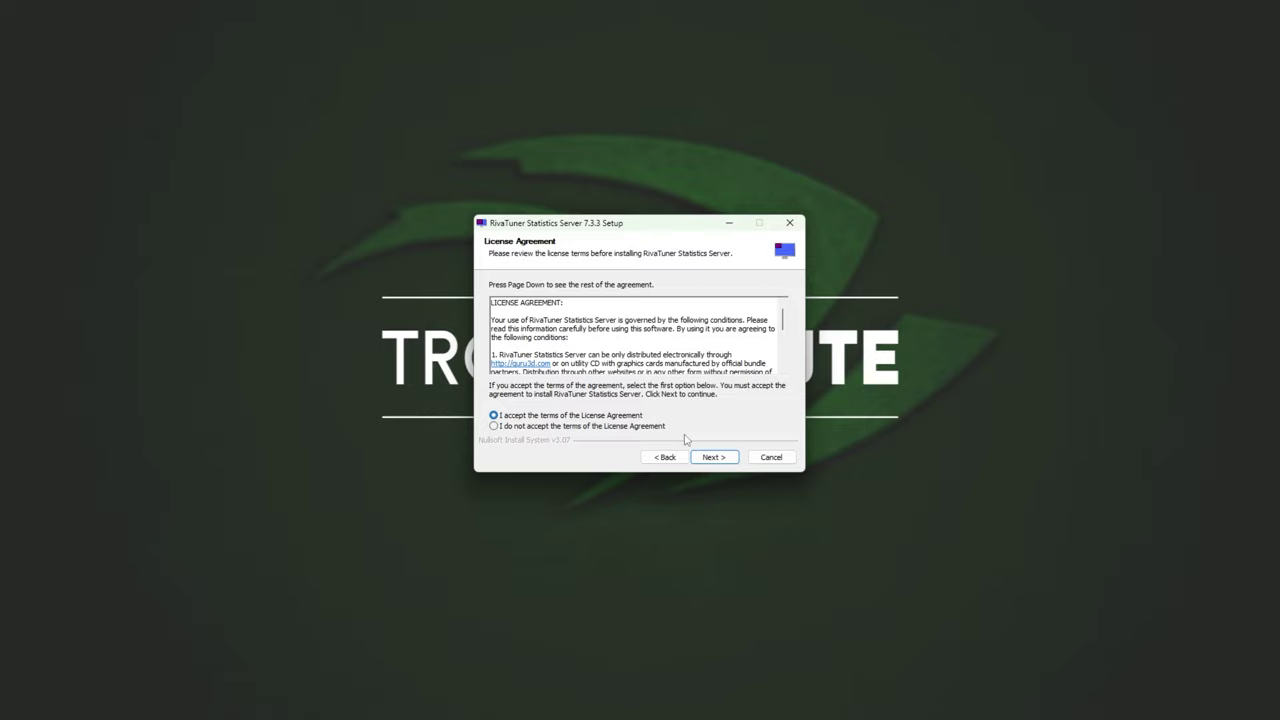
{"action": "left_click", "coordinate": [712, 457]}
{"action": "left_click", "coordinate": [711, 457]}
{"action": "left_click", "coordinate": [711, 457]}
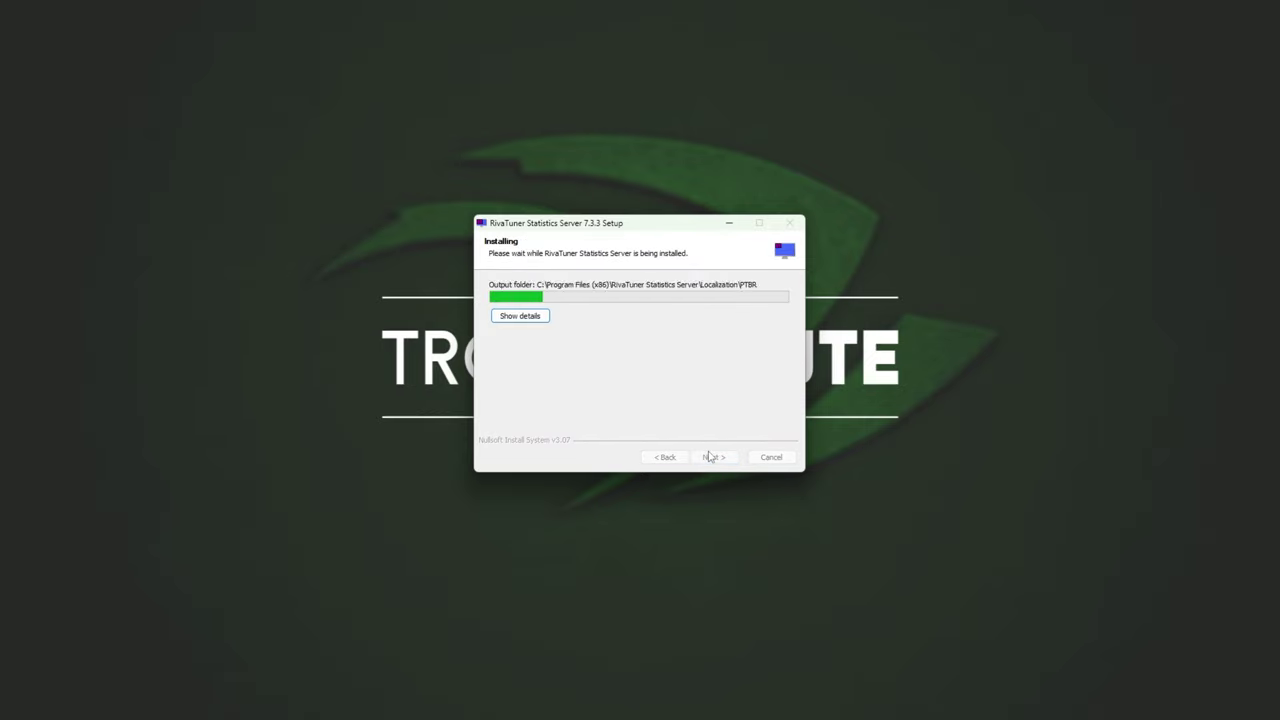
{"action": "left_click", "coordinate": [623, 350]}
{"action": "left_click", "coordinate": [714, 457]}
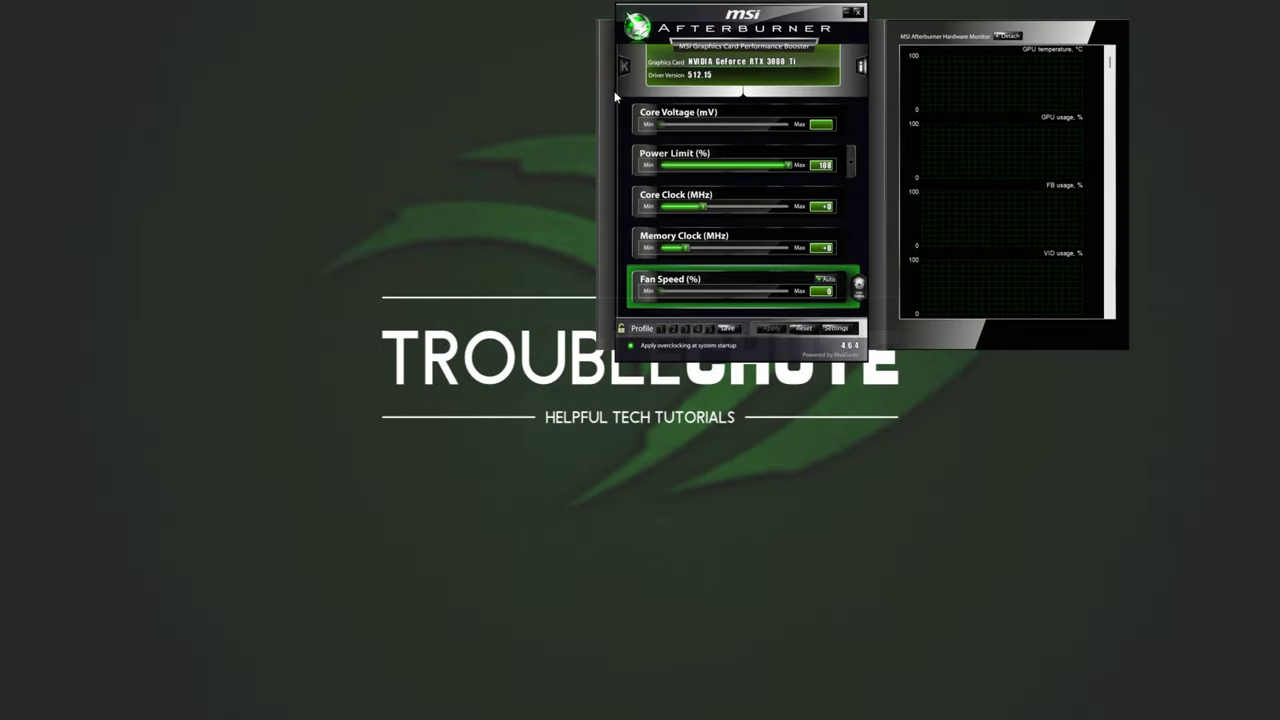
- Drag the Afterburner main window and hardware monitor to the screen centre
{"action": "left_click_drag", "start_coordinate": [705, 55], "coordinate": [545, 218]}
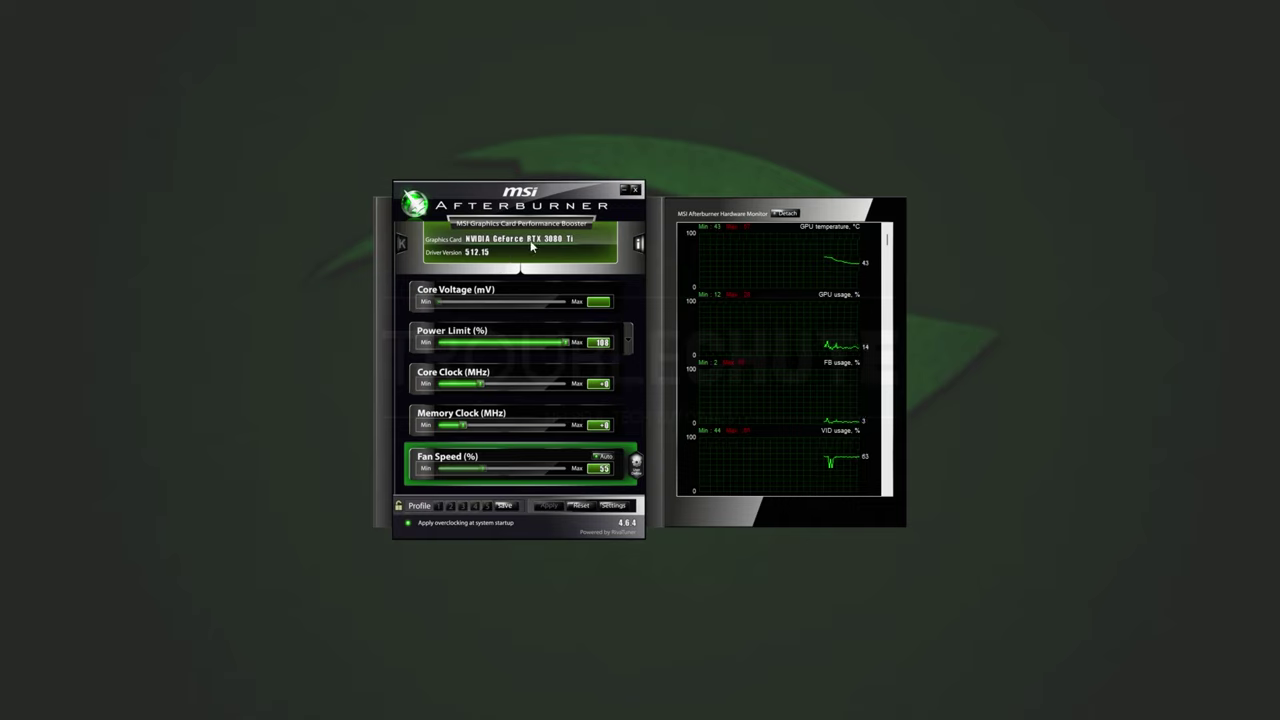
{"action": "left_click", "coordinate": [612, 506]}
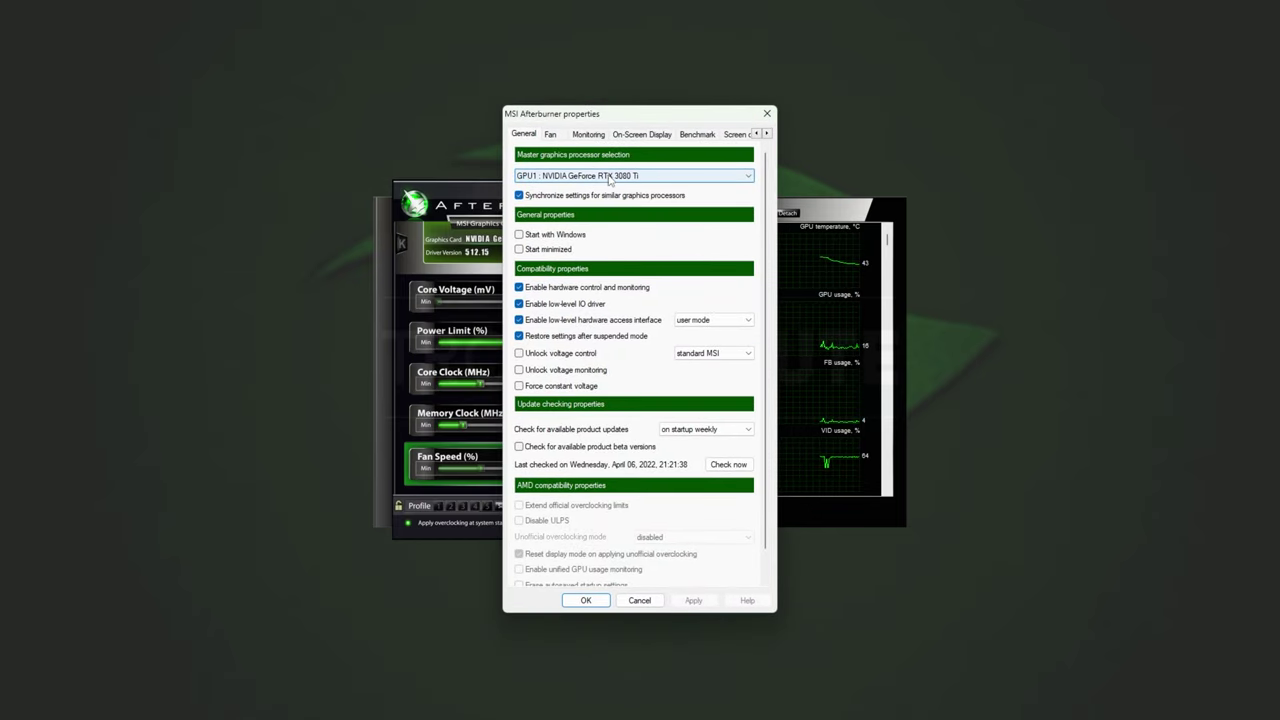
{"action": "left_click", "coordinate": [640, 175]}
{"action": "left_click", "coordinate": [655, 187]}
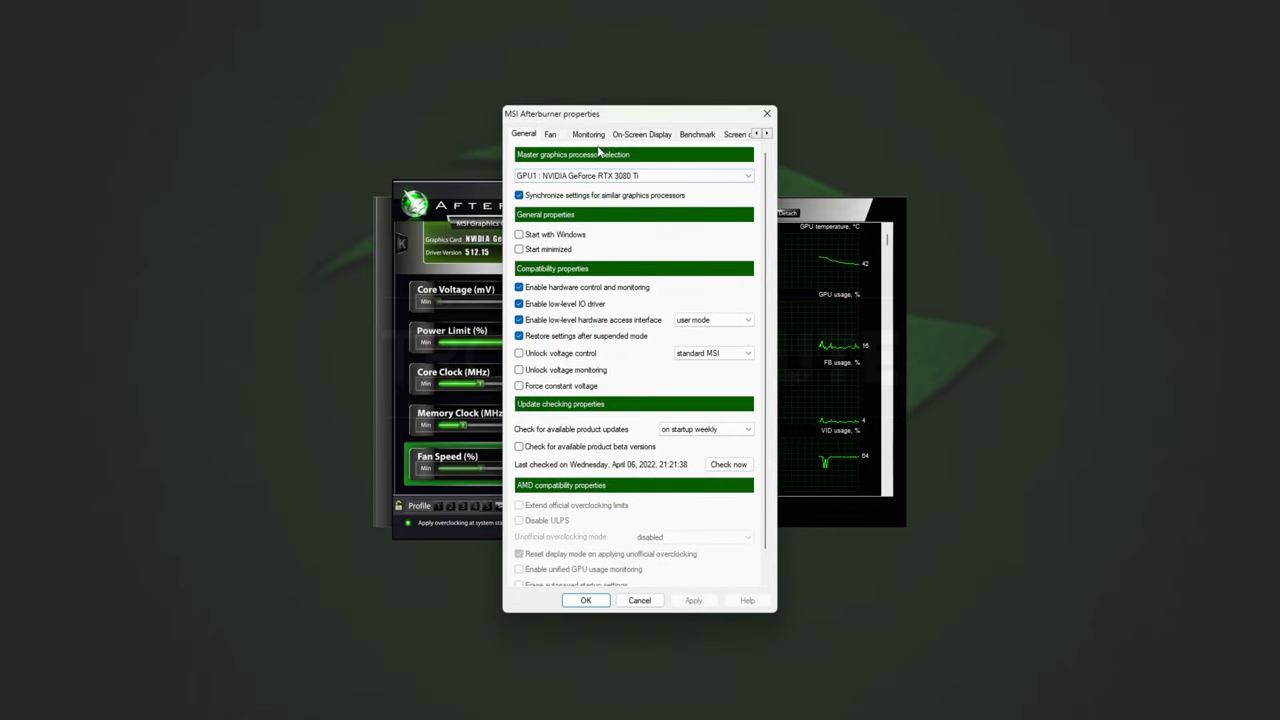
{"action": "left_click", "coordinate": [767, 134]}
{"action": "left_click", "coordinate": [767, 134]}
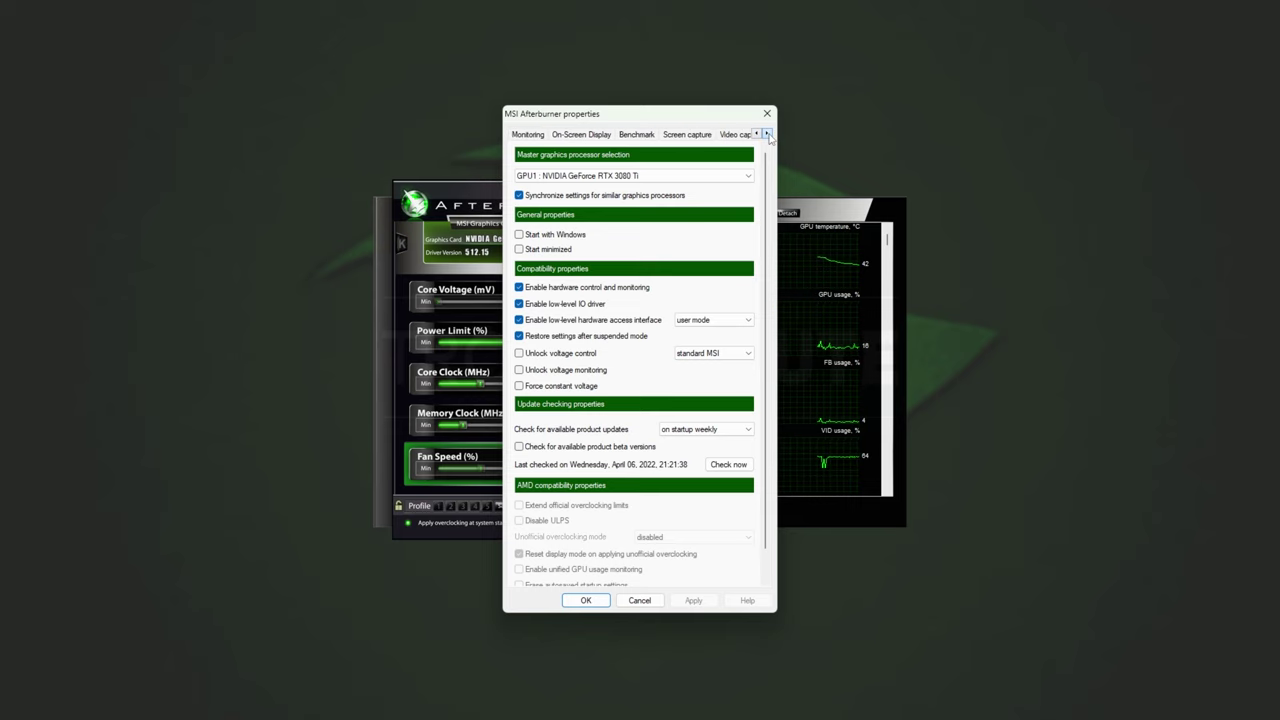
{"action": "left_click", "coordinate": [767, 134]}
{"action": "left_click", "coordinate": [767, 134]}
{"action": "left_click", "coordinate": [718, 135]}
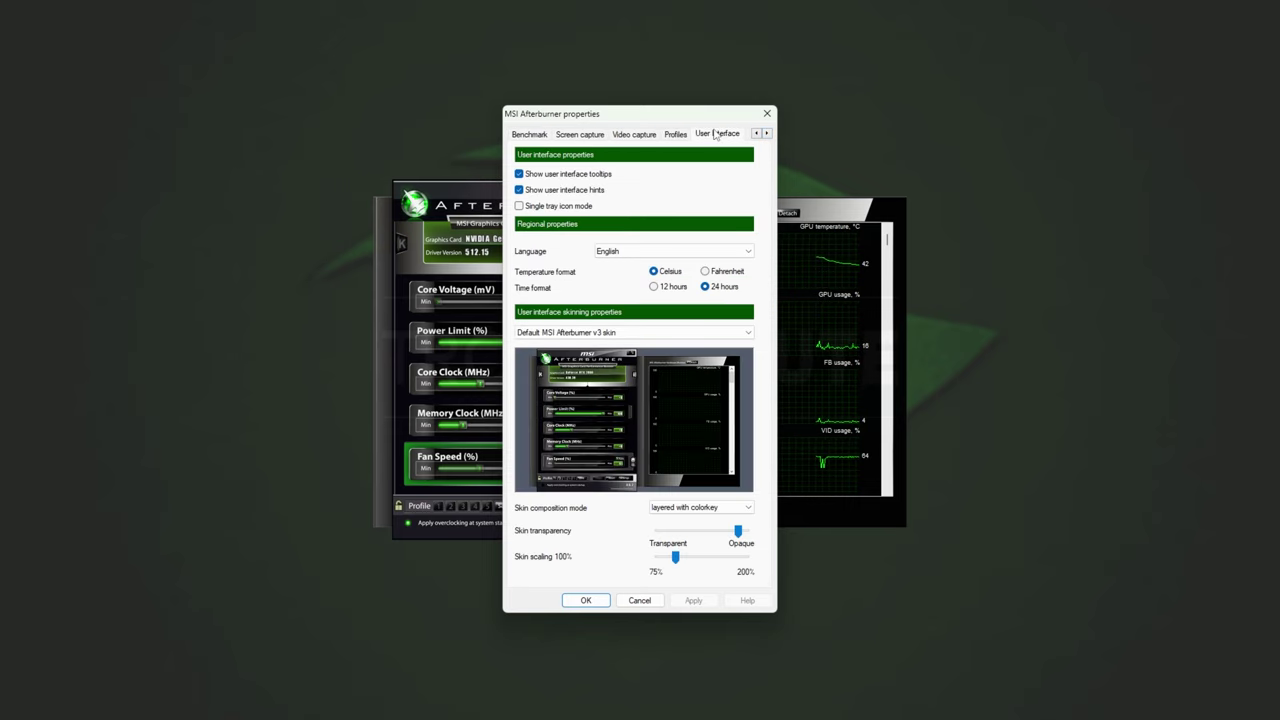
{"action": "left_click", "coordinate": [640, 338]}
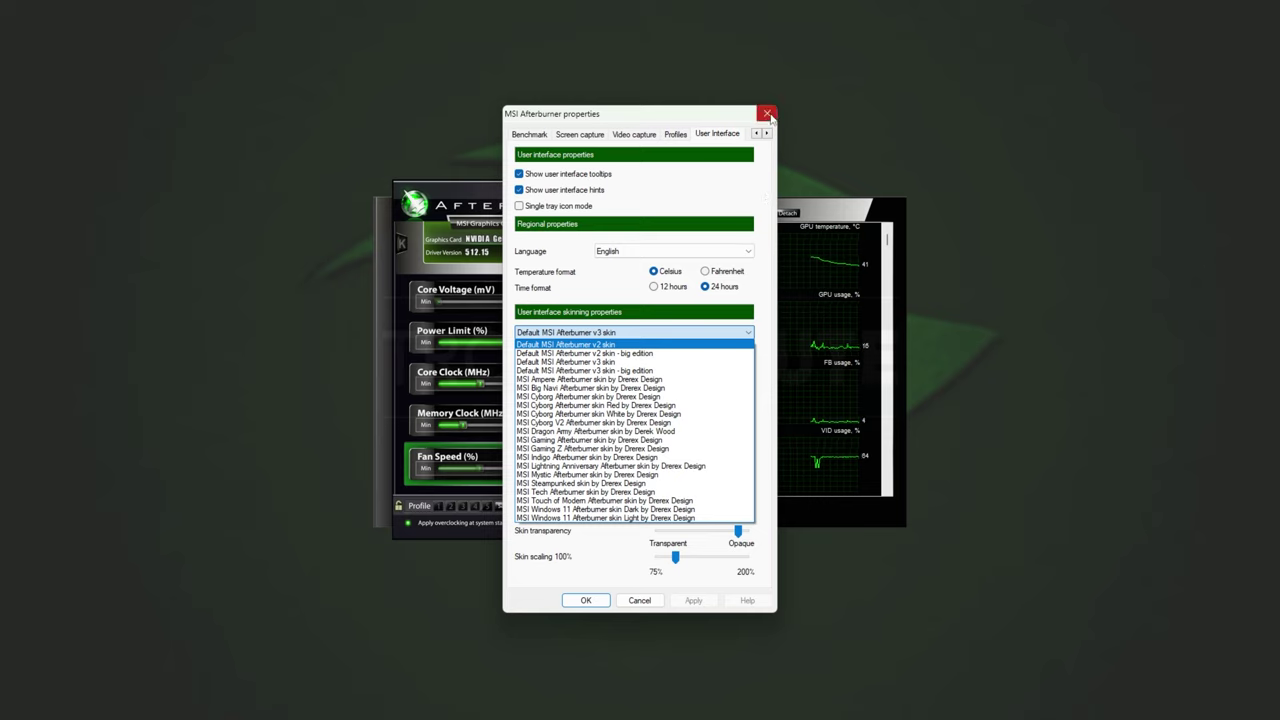
{"action": "left_click", "coordinate": [767, 114]}
{"action": "left_click", "coordinate": [767, 114]}
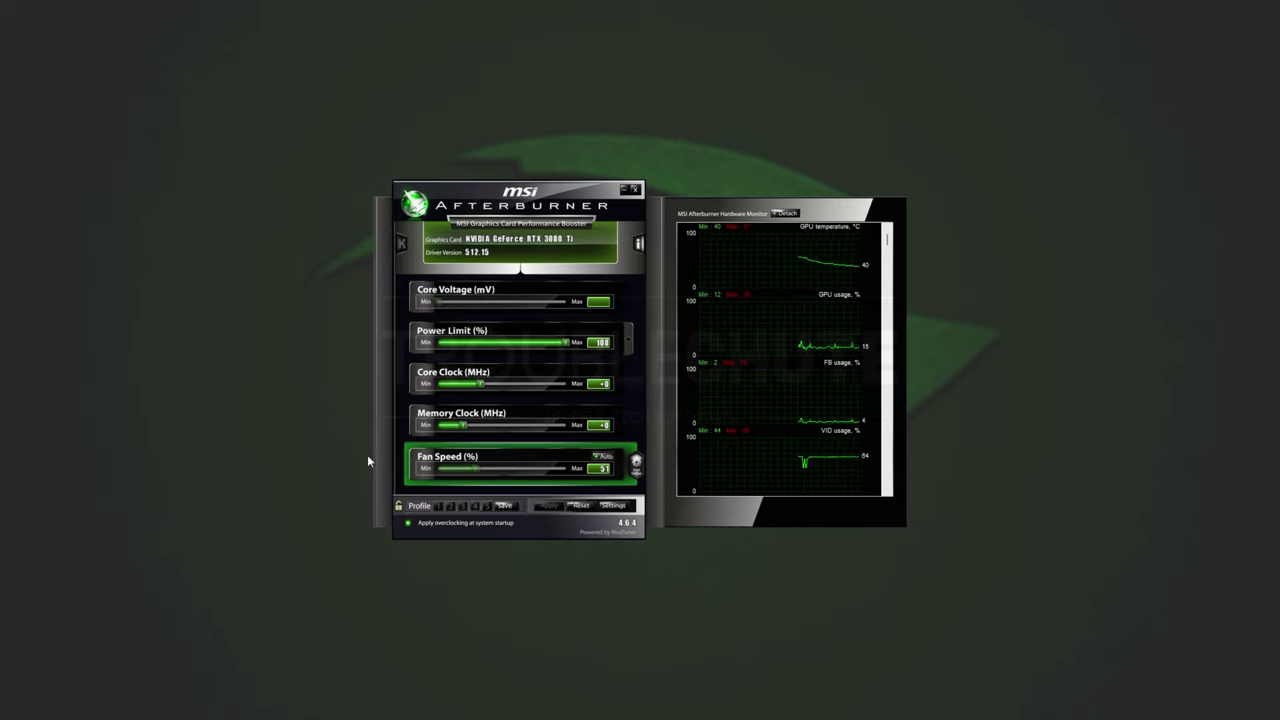
- Turn off Auto fan control and set the Fan Speed slider manually to 57%
{"action": "left_click", "coordinate": [604, 462]}
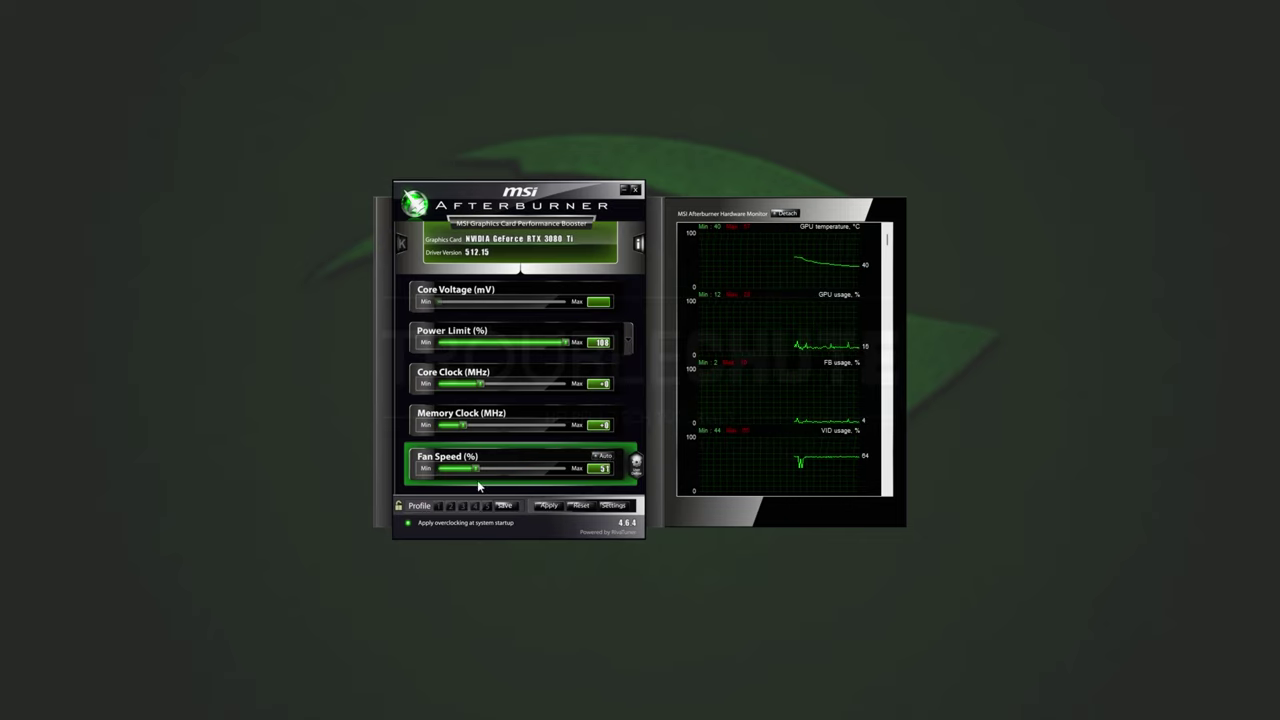
{"action": "mouse_move", "coordinate": [478, 469]}
{"action": "left_mouse_down"}
{"action": "mouse_move", "coordinate": [561, 466]}
{"action": "mouse_move", "coordinate": [484, 480]}
{"action": "mouse_move", "coordinate": [553, 482]}
{"action": "mouse_move", "coordinate": [477, 480]}
{"action": "left_mouse_up"}
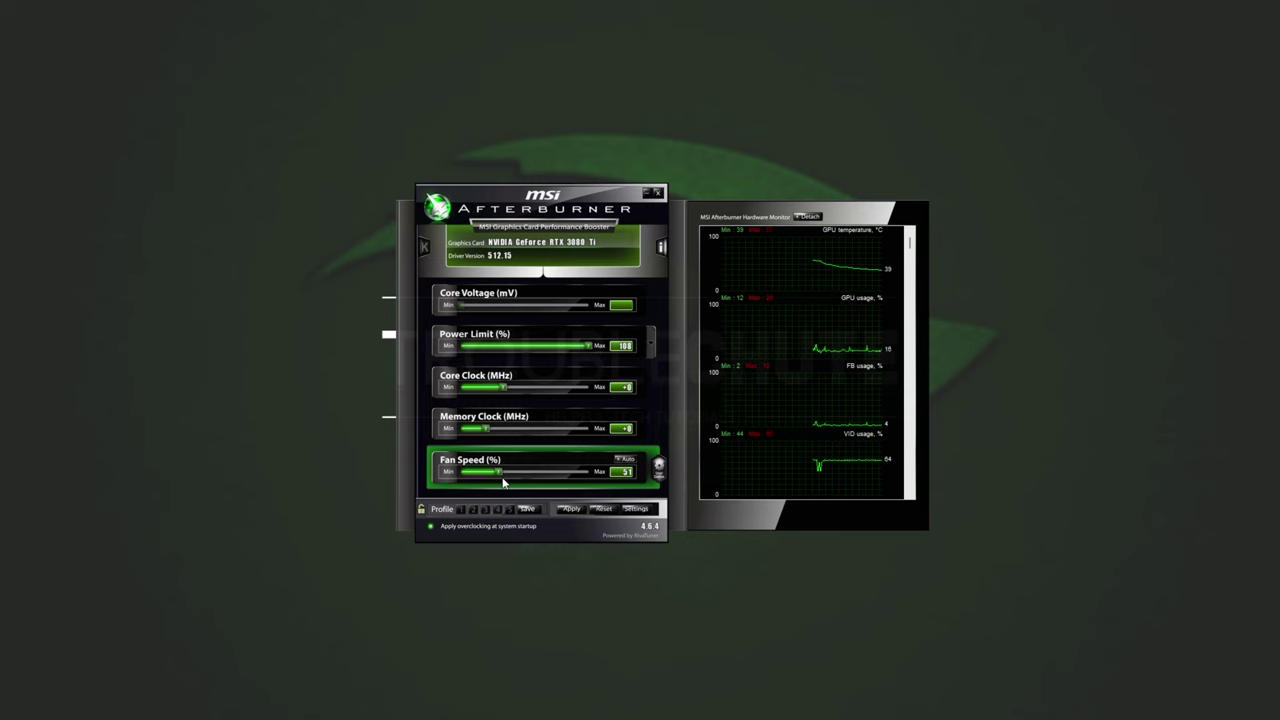
{"action": "left_click_drag", "start_coordinate": [490, 480], "coordinate": [503, 476]}
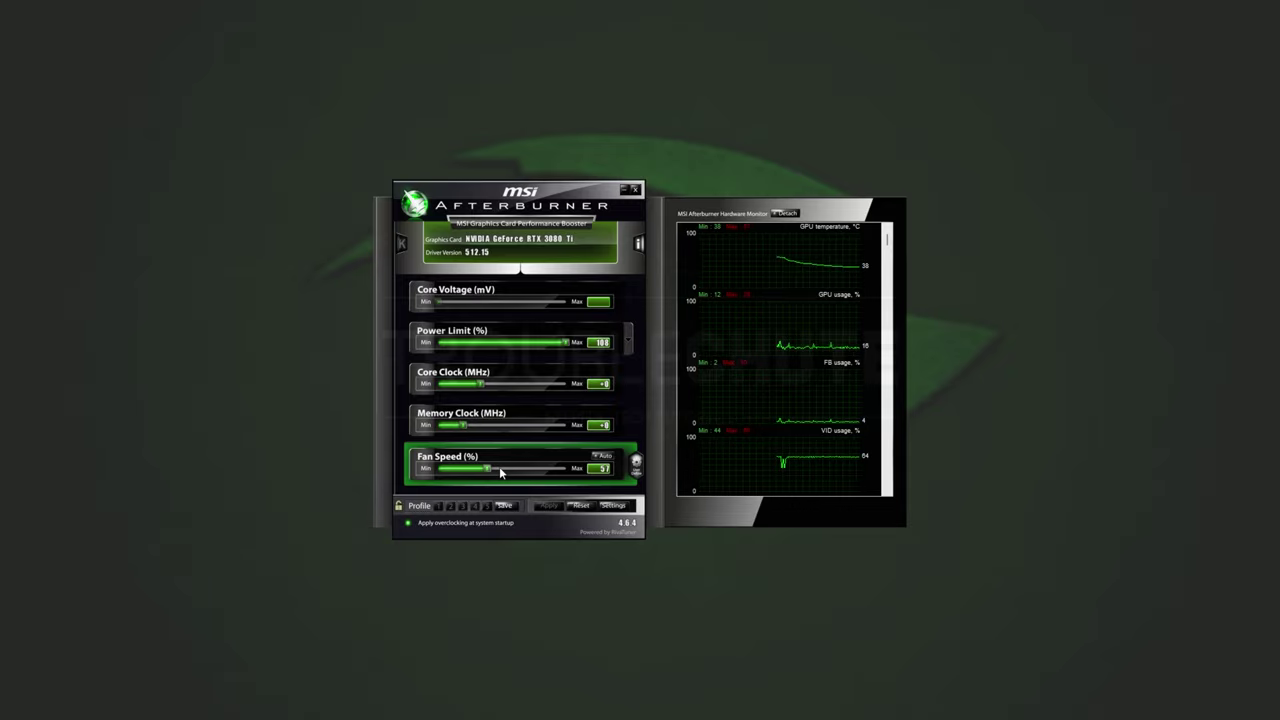
{"action": "mouse_move", "coordinate": [502, 474]}
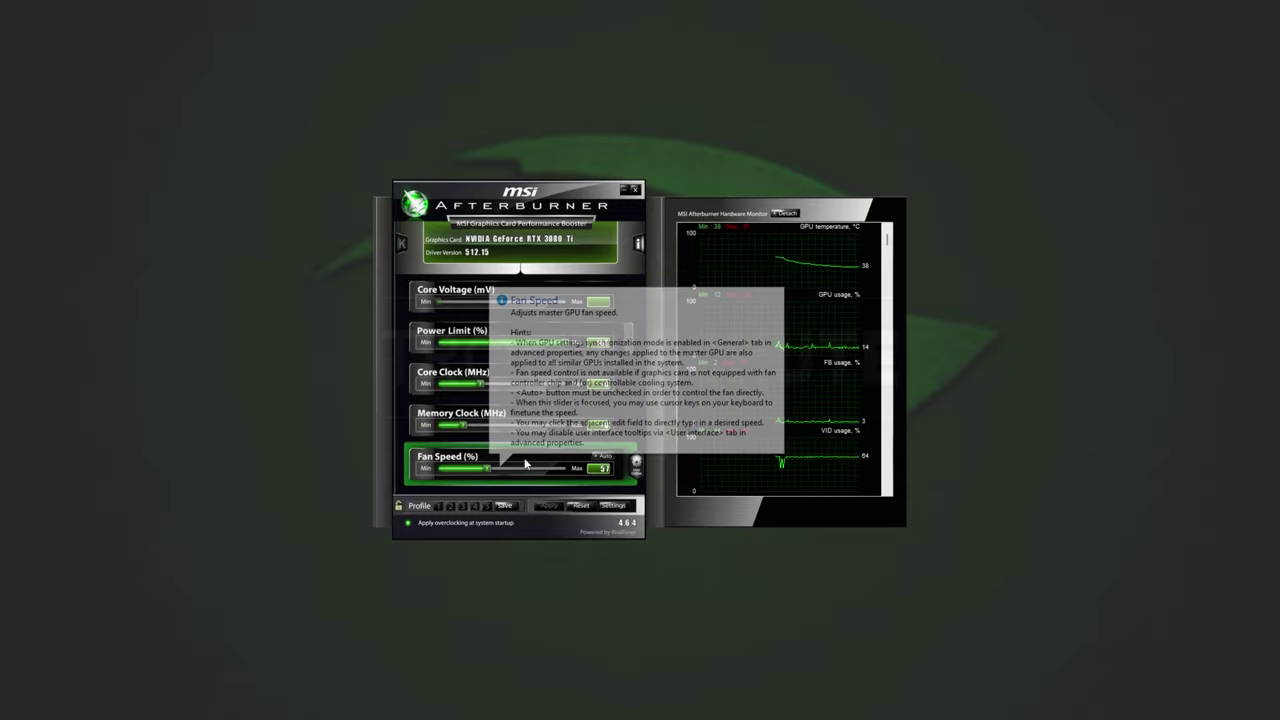
{"action": "left_click", "coordinate": [615, 507]}
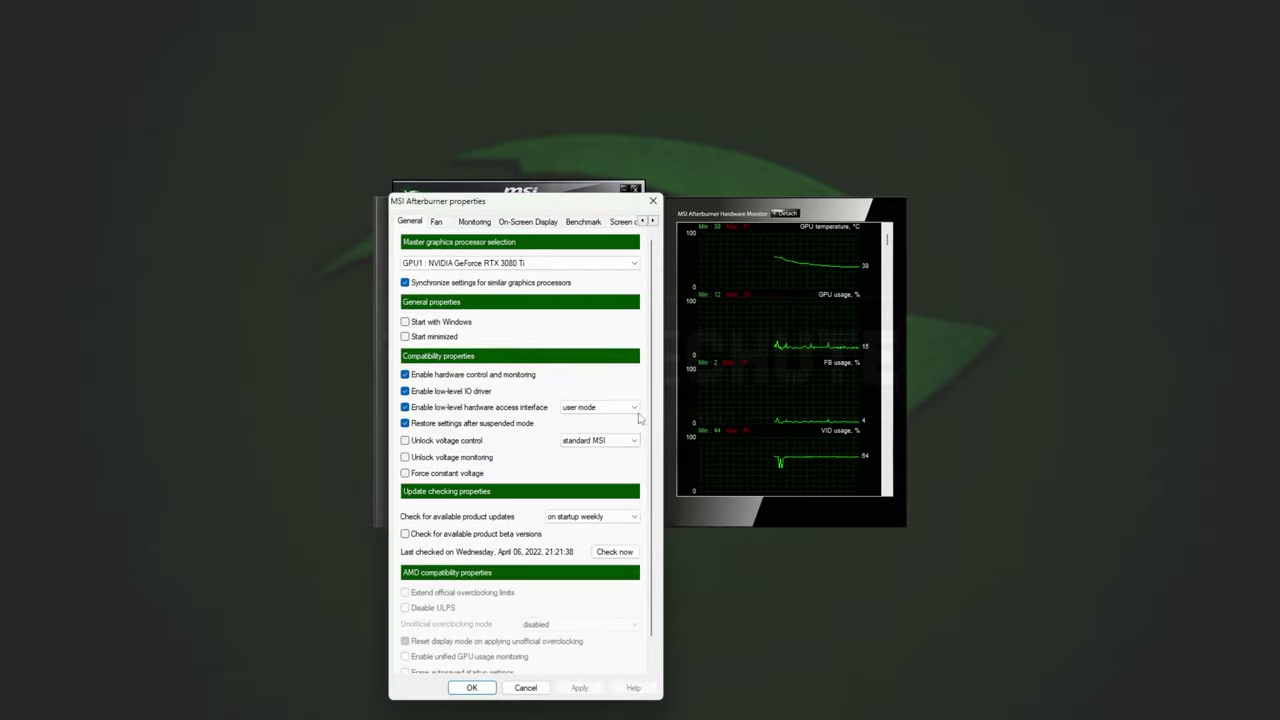
{"action": "left_click", "coordinate": [553, 136]}
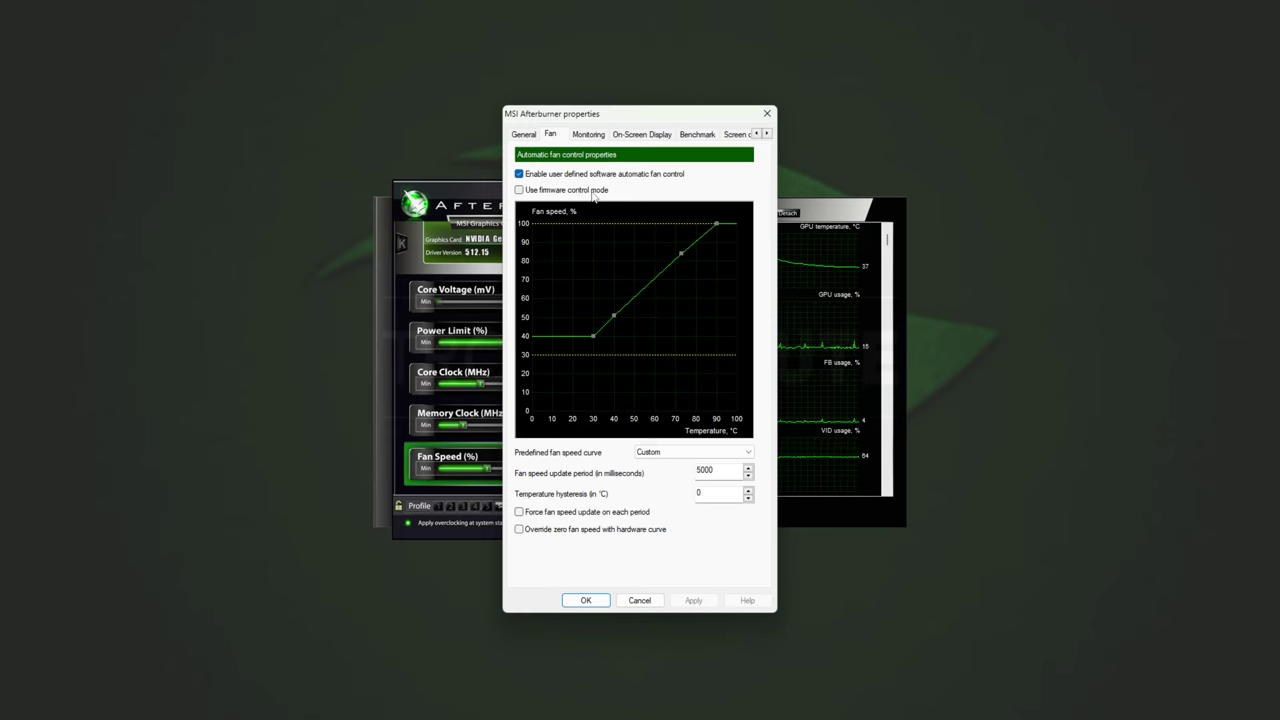
{"action": "mouse_move", "coordinate": [593, 196]}
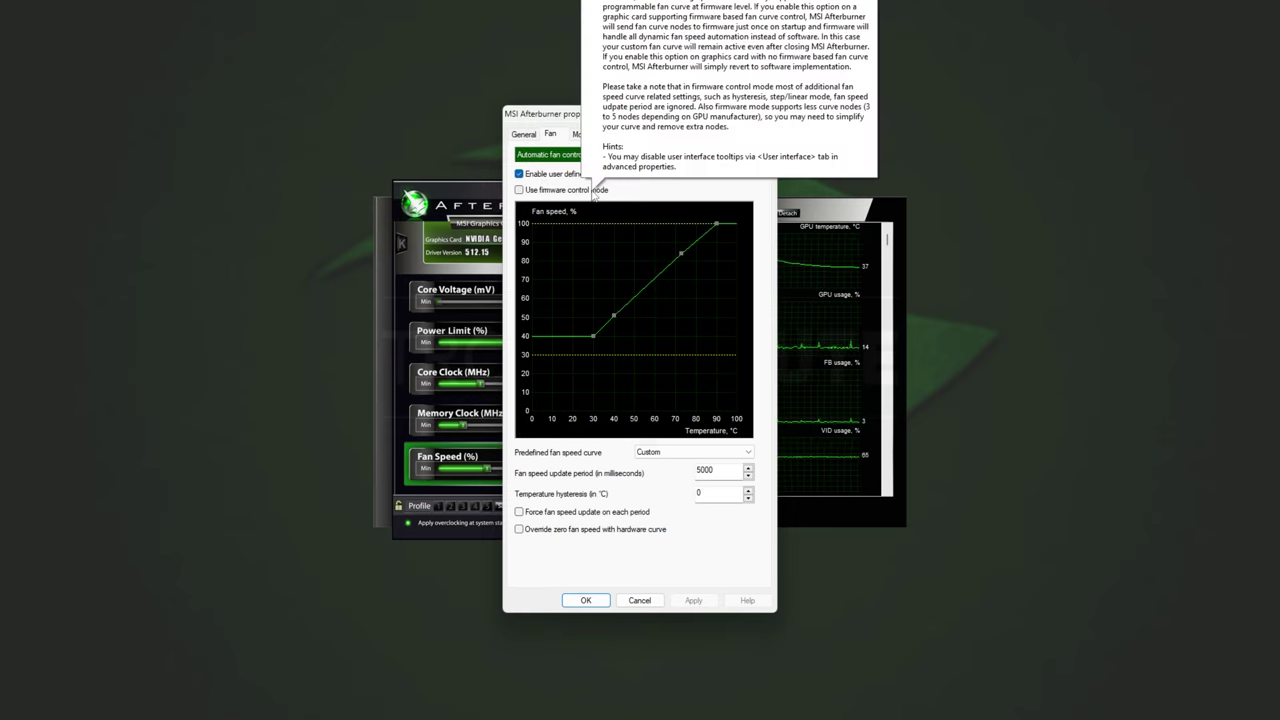
{"action": "left_click", "coordinate": [535, 192]}
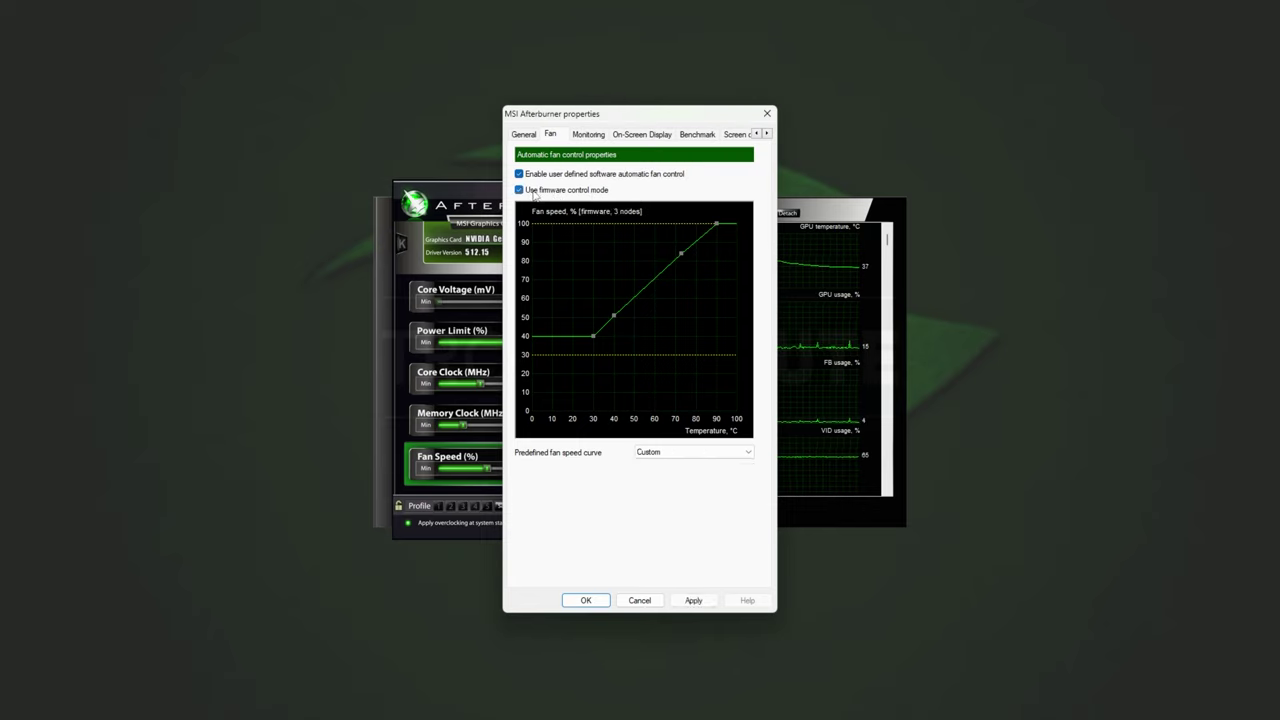
{"action": "left_click", "coordinate": [535, 193]}
{"action": "left_click", "coordinate": [535, 193]}
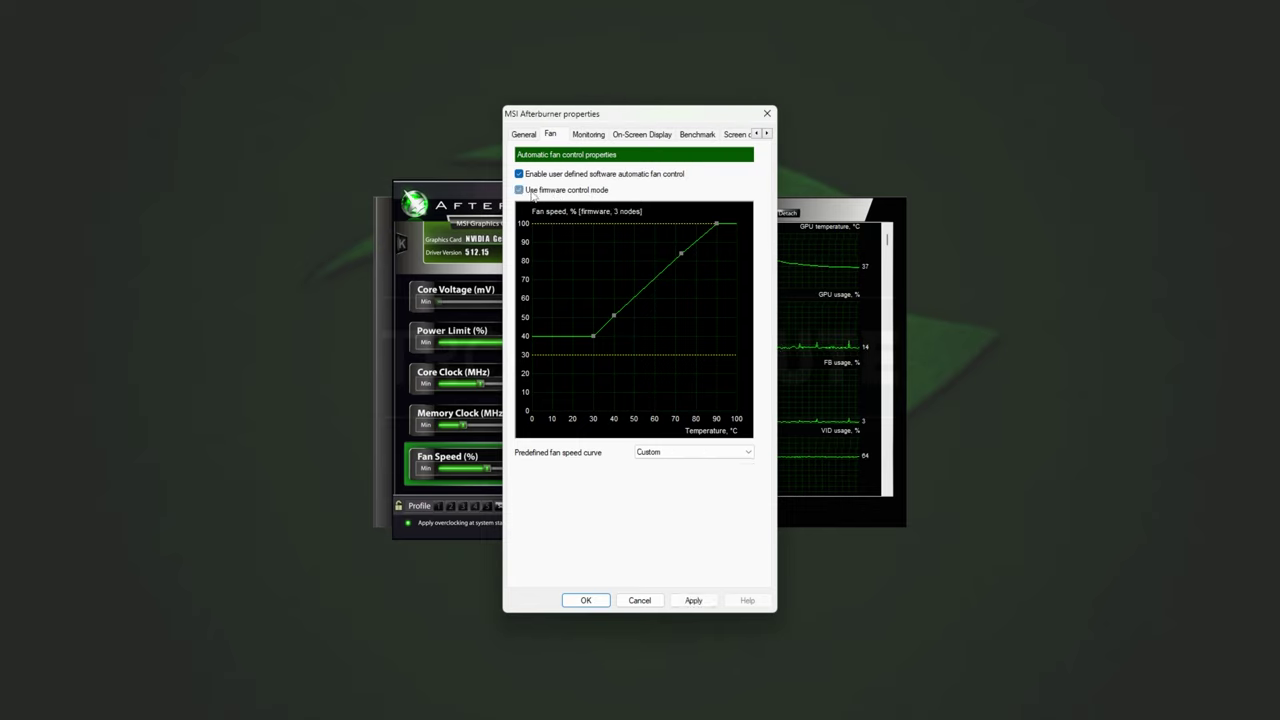
{"action": "left_click", "coordinate": [710, 460]}
{"action": "left_click", "coordinate": [700, 462]}
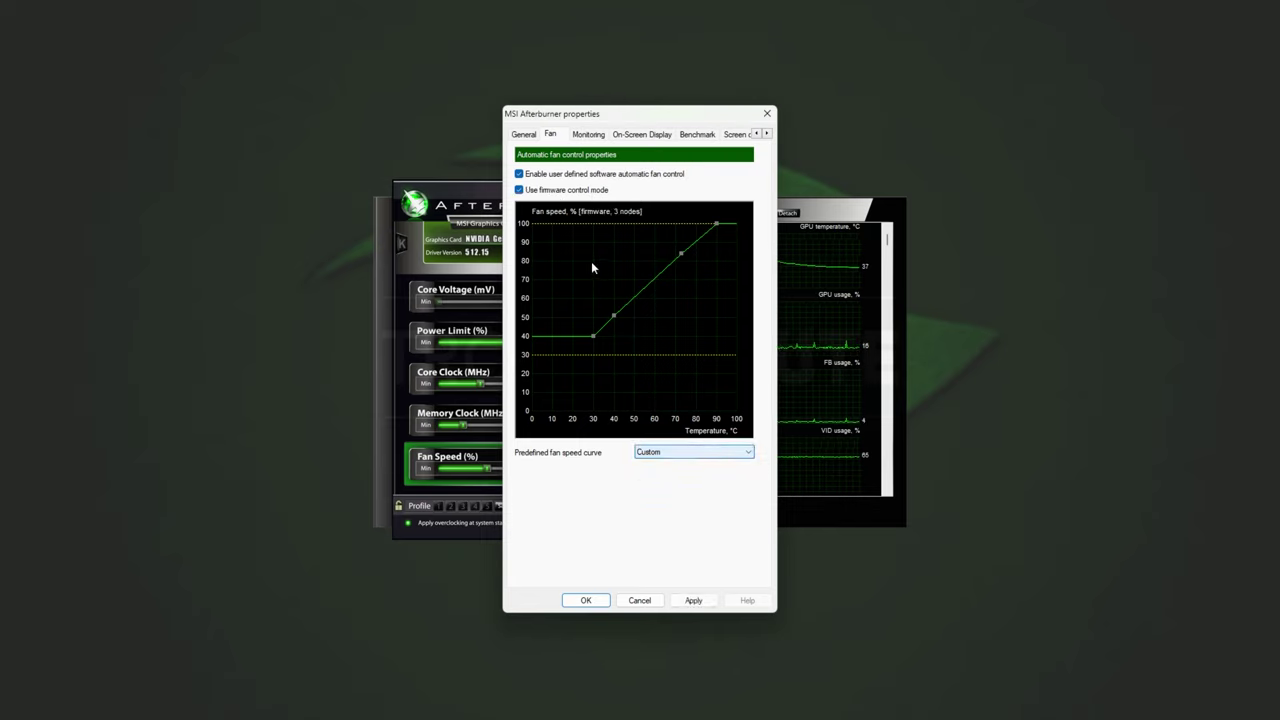
{"action": "left_click", "coordinate": [612, 317]}
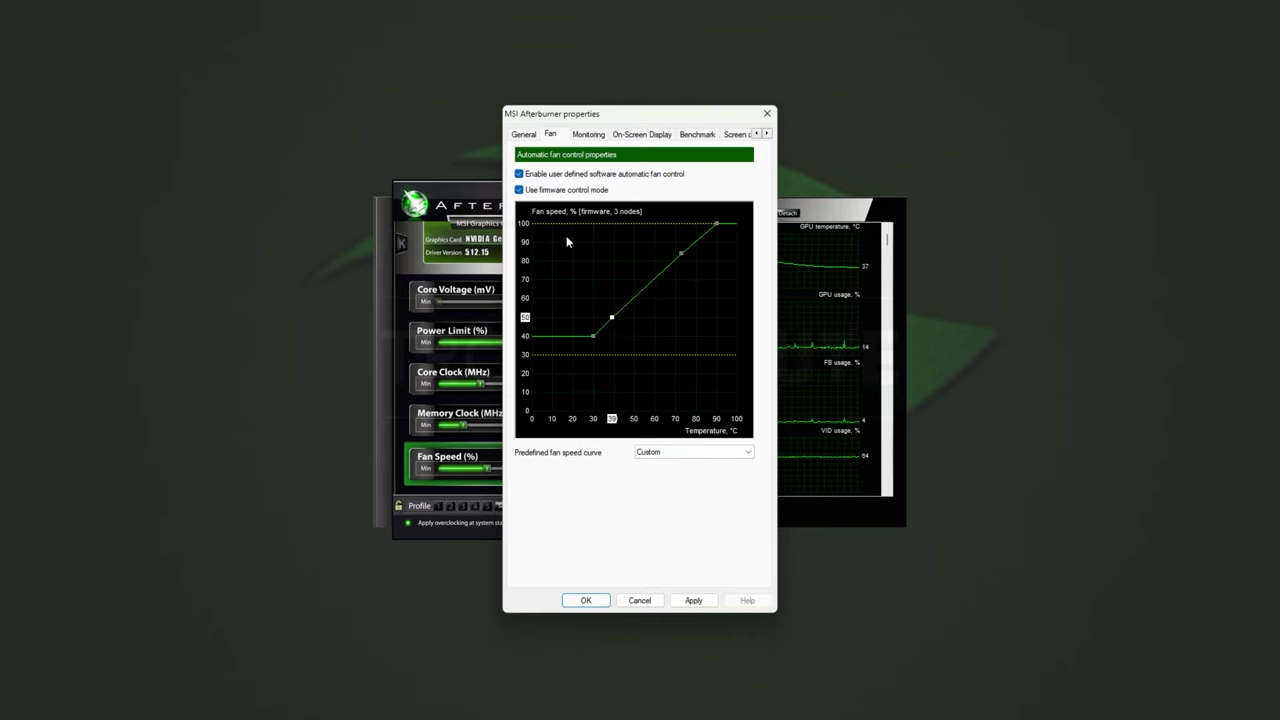
{"action": "left_click", "coordinate": [524, 191]}
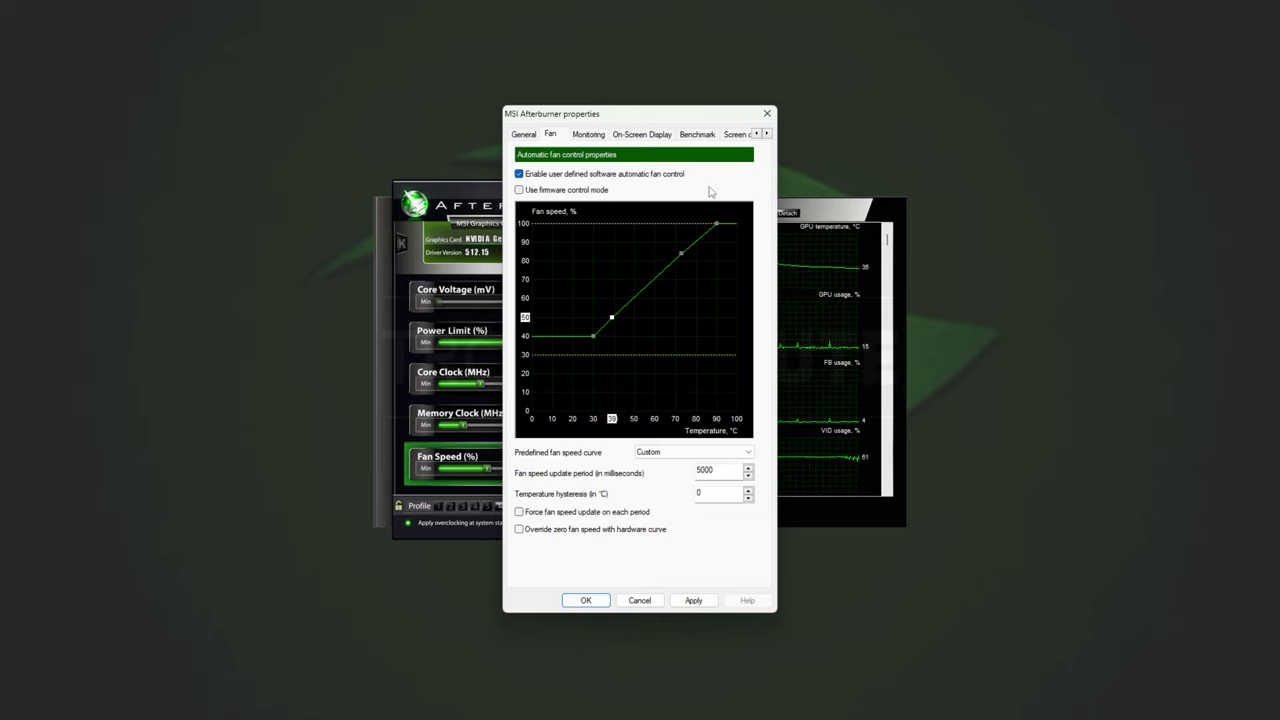
- Move the middle curve node to about 64 °C / 75% and the 100% node to about 80 °C
{"action": "mouse_move", "coordinate": [736, 181]}
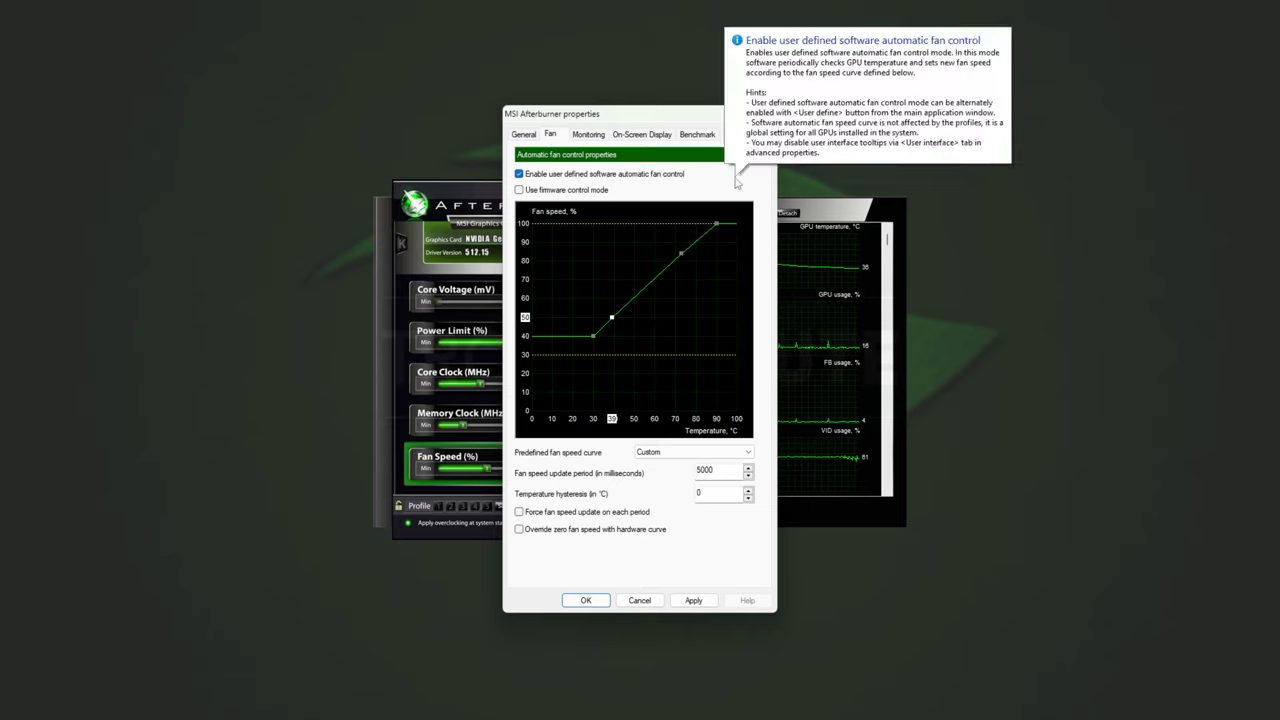
{"action": "left_click_drag", "start_coordinate": [681, 254], "coordinate": [710, 289]}
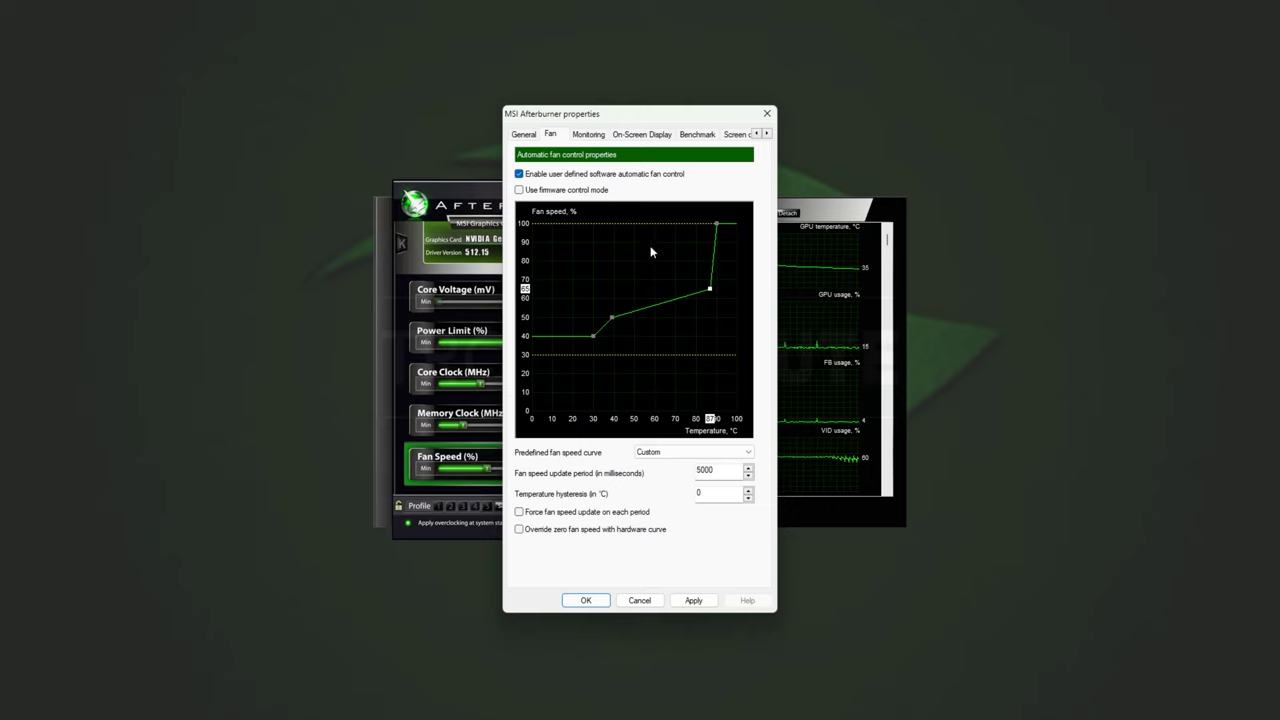
{"action": "left_click_drag", "start_coordinate": [711, 290], "coordinate": [663, 271]}
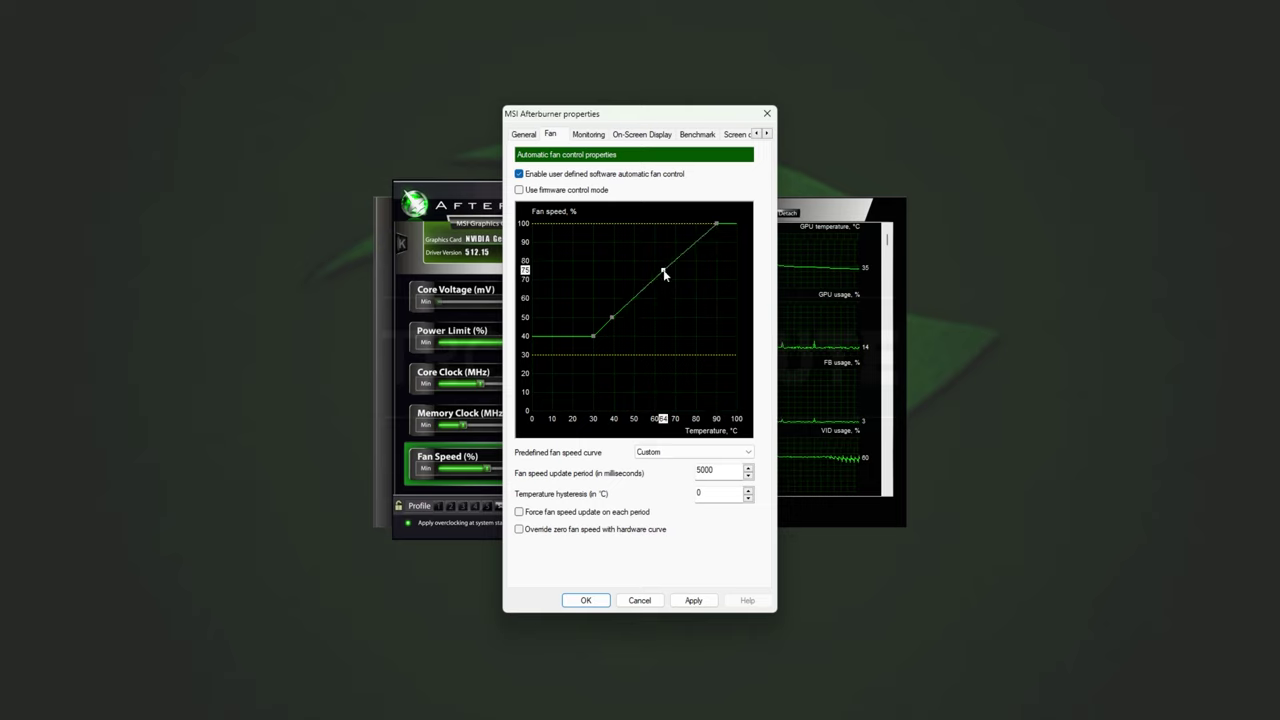
{"action": "left_click", "coordinate": [716, 224]}
{"action": "left_click_drag", "start_coordinate": [716, 224], "coordinate": [698, 229]}
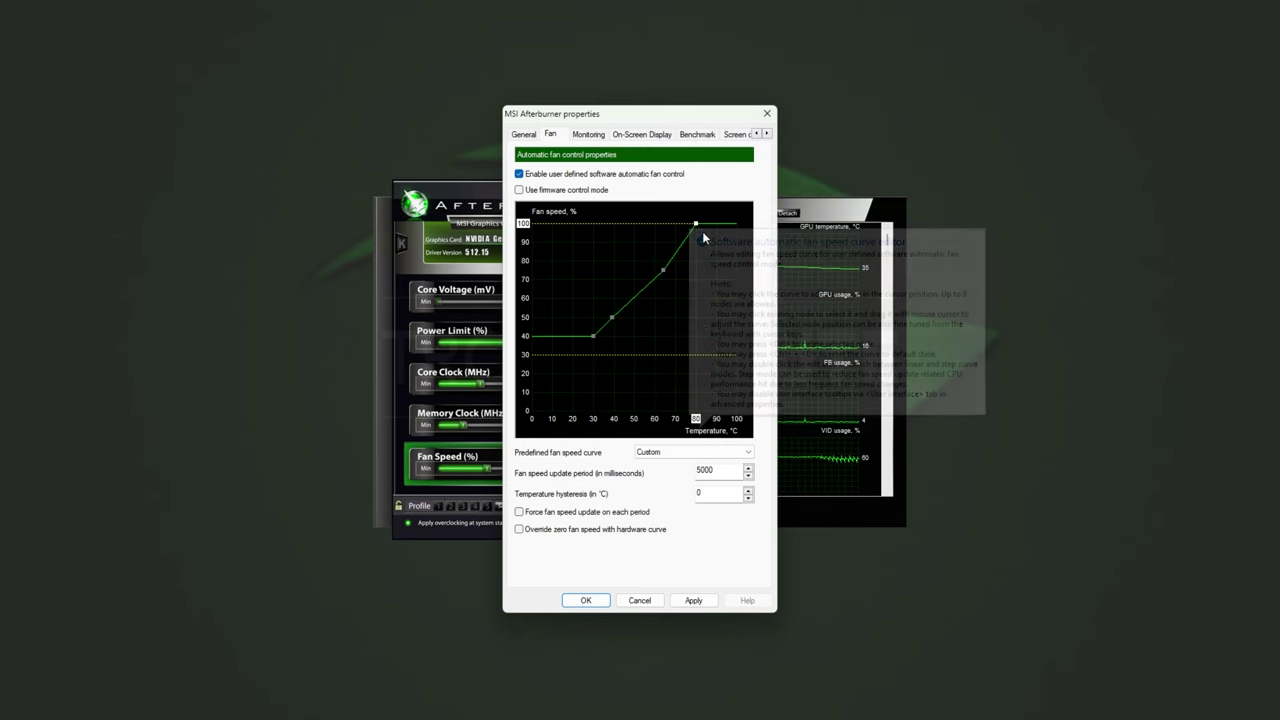
{"action": "mouse_move", "coordinate": [704, 210]}
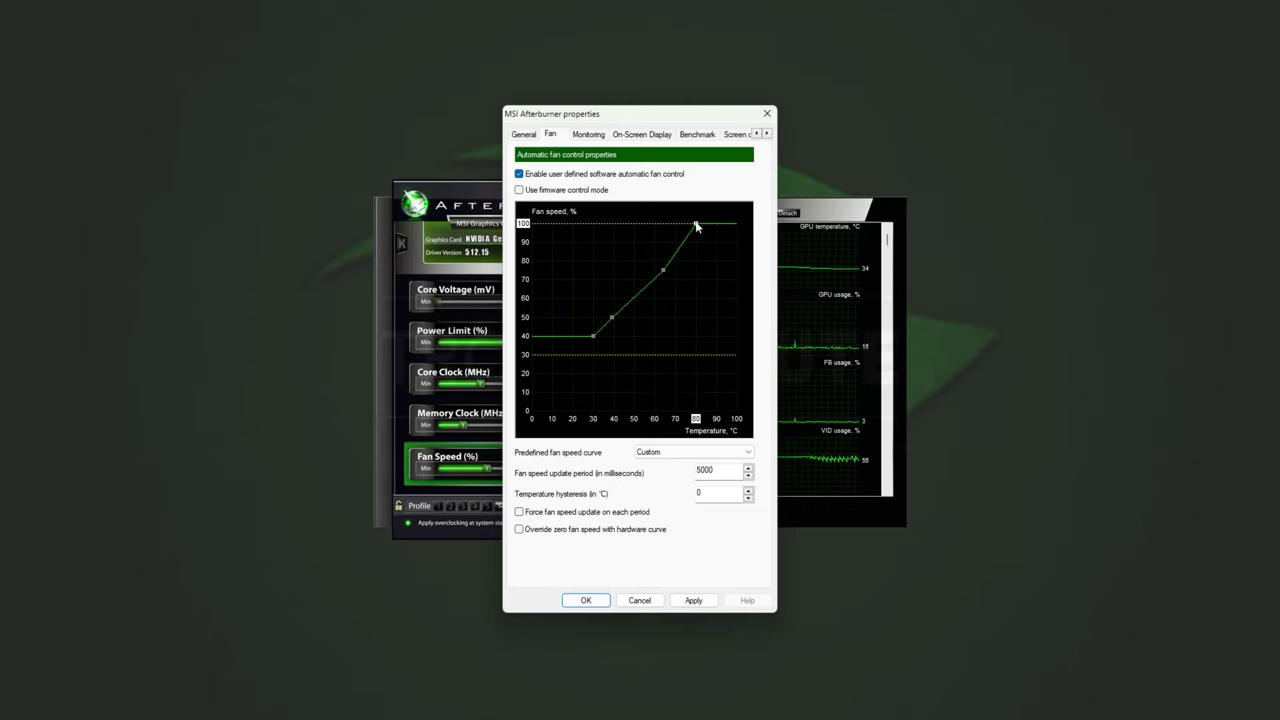
- Add new fan-curve nodes around 45 °C and 54 °C
{"action": "left_click_drag", "start_coordinate": [697, 226], "coordinate": [700, 223]}
{"action": "left_click", "coordinate": [625, 303]}
{"action": "left_click_drag", "start_coordinate": [625, 303], "coordinate": [640, 245]}
{"action": "left_click", "coordinate": [644, 265]}
{"action": "left_click", "coordinate": [645, 304]}
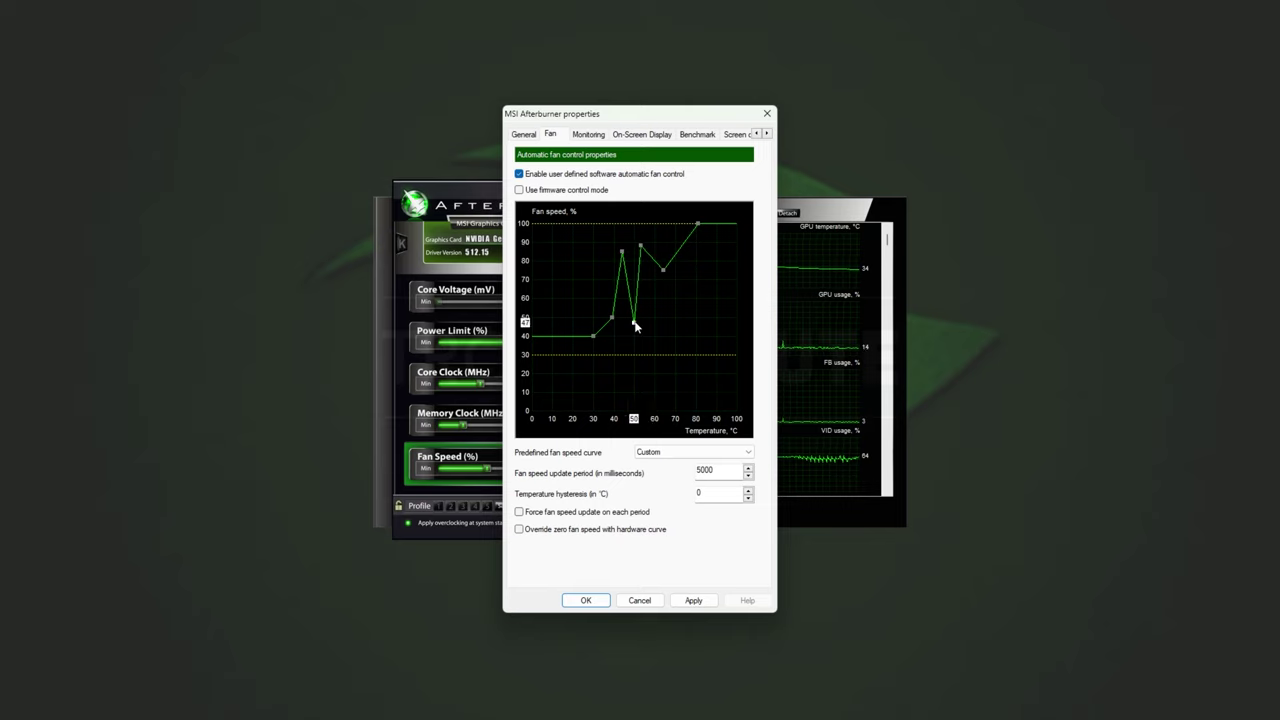
- Delete the three unwanted curve nodes between about 43 °C and 53 °C
{"action": "left_click", "coordinate": [636, 325]}
{"action": "key", "text": "Delete"}
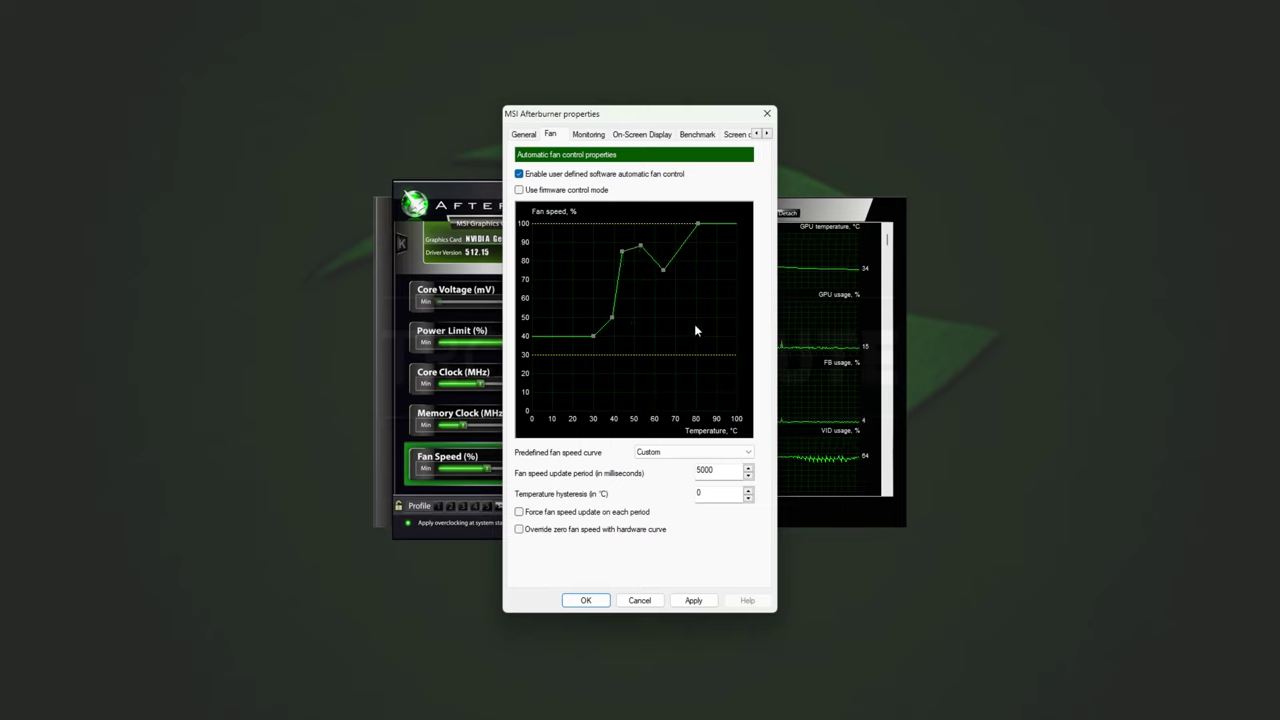
{"action": "left_click", "coordinate": [641, 246]}
{"action": "key", "text": "Delete"}
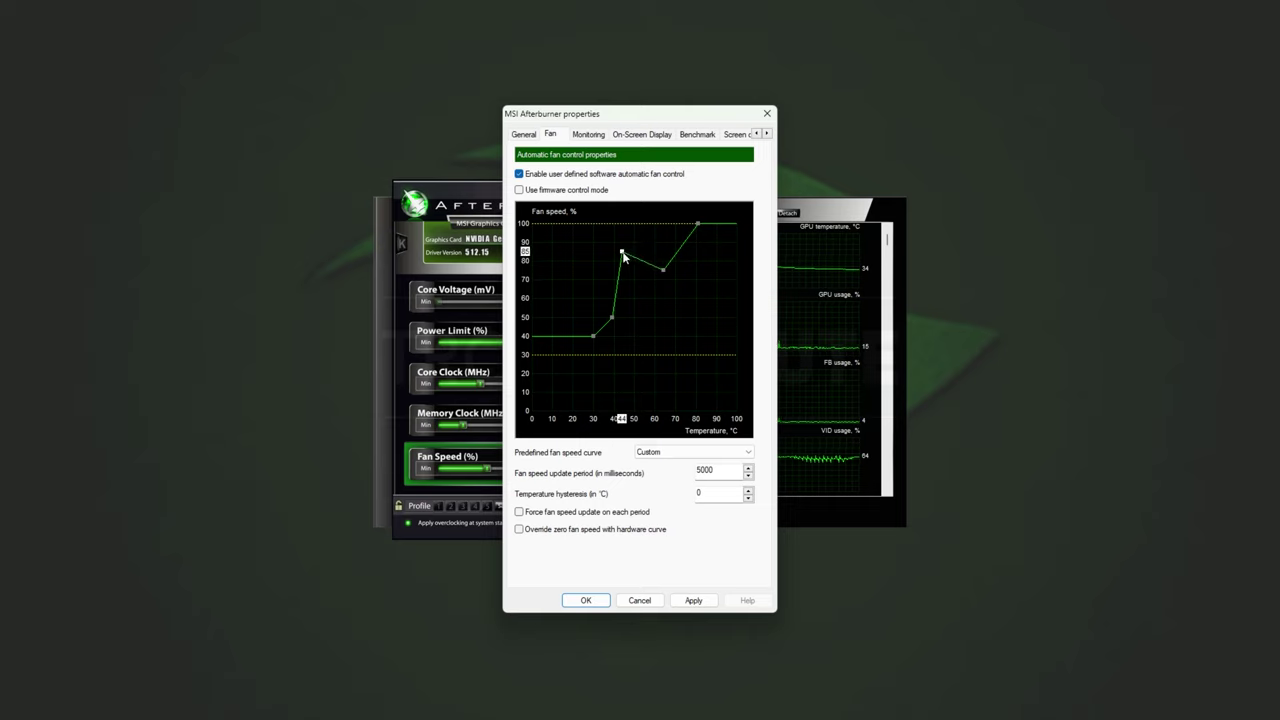
{"action": "left_click", "coordinate": [622, 253]}
{"action": "key", "text": "Delete"}
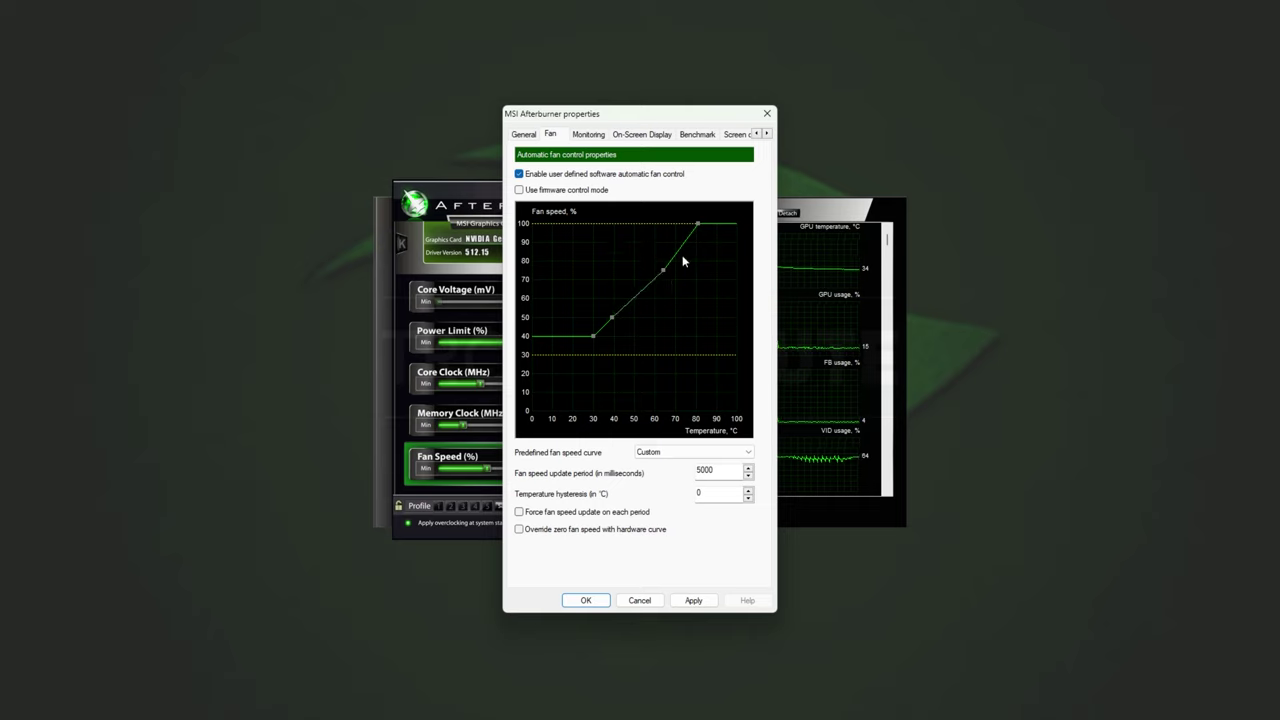
- Reposition nodes so the curve passes about 47 °C / 48% and reaches 100% near 78 °C
{"action": "left_click_drag", "start_coordinate": [697, 223], "coordinate": [675, 224]}
{"action": "left_click_drag", "start_coordinate": [665, 270], "coordinate": [627, 319]}
{"action": "left_click_drag", "start_coordinate": [676, 224], "coordinate": [689, 224]}
{"action": "left_click_drag", "start_coordinate": [652, 275], "coordinate": [658, 279]}
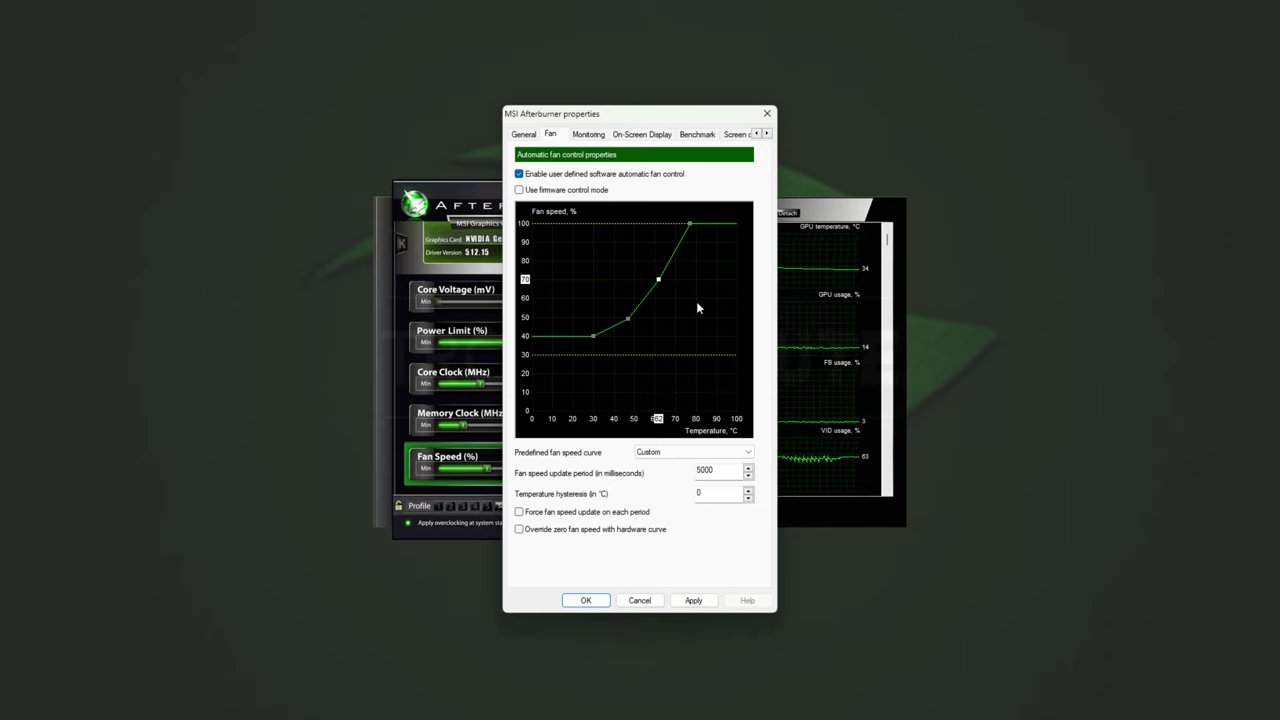
- Add a low node so the fans idle at 10% up to 30 °C
{"action": "left_click", "coordinate": [573, 337]}
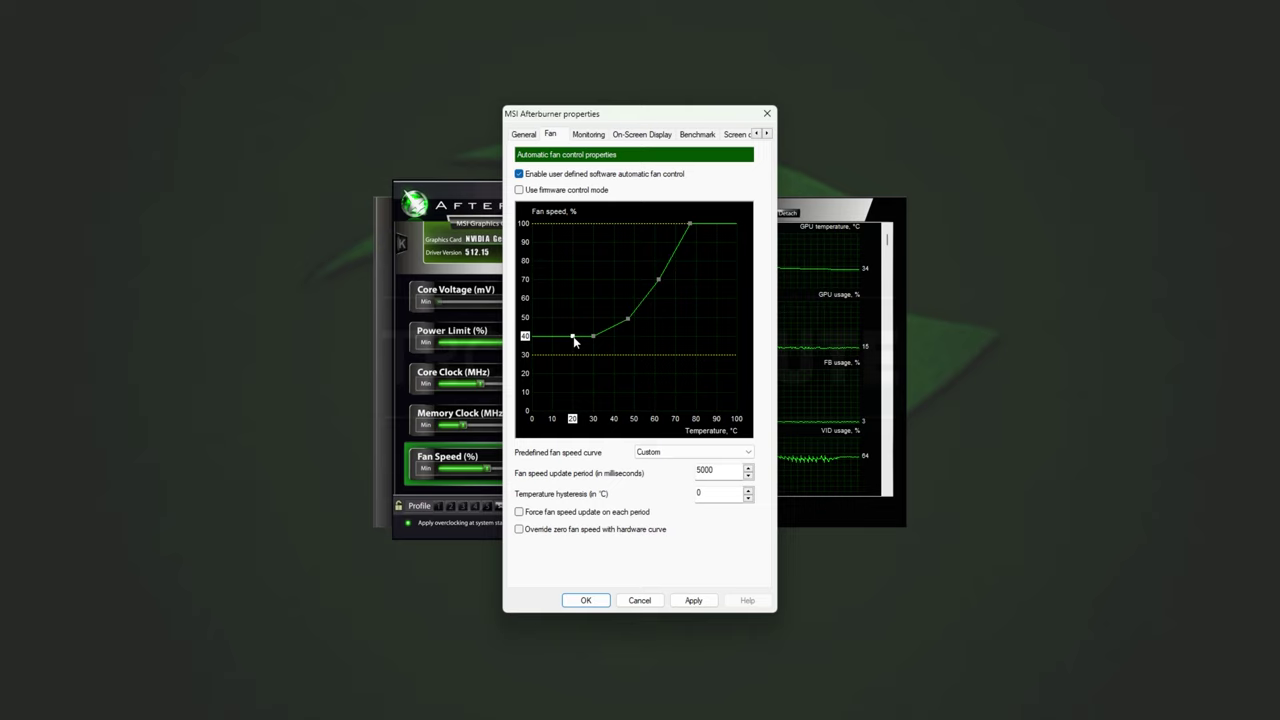
{"action": "left_click_drag", "start_coordinate": [573, 337], "coordinate": [595, 420]}
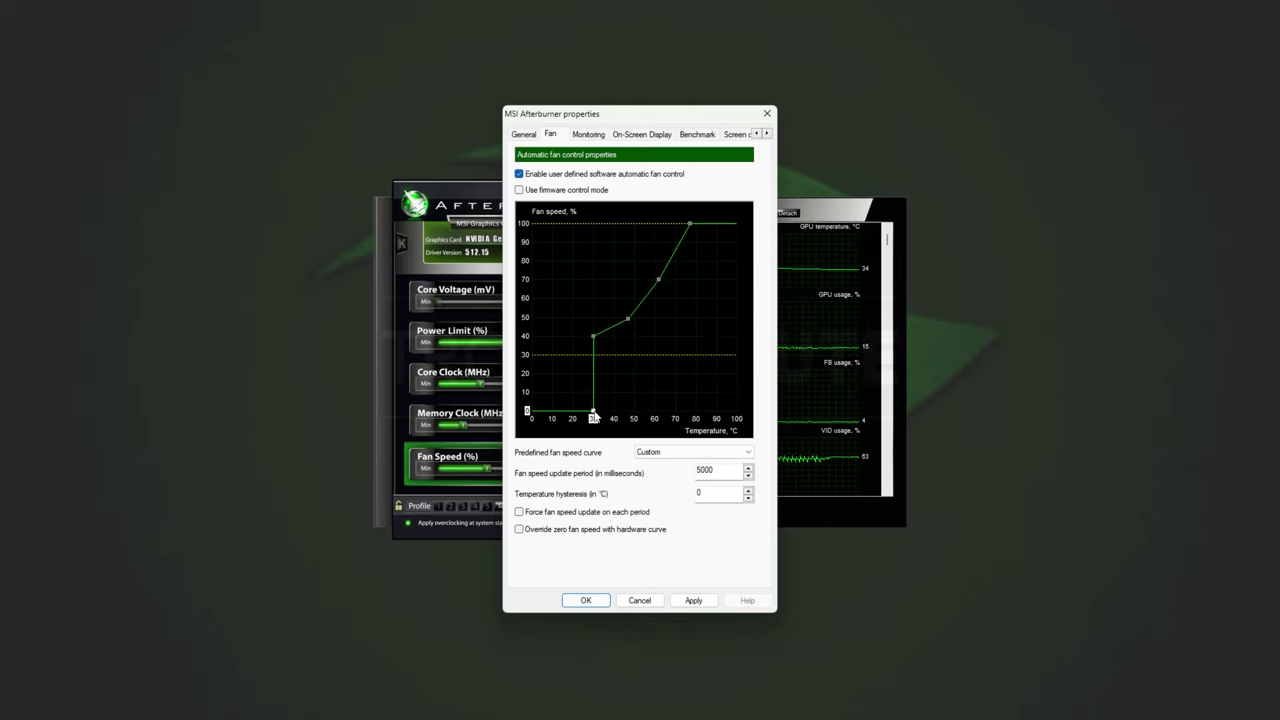
{"action": "left_click_drag", "start_coordinate": [593, 414], "coordinate": [594, 392]}
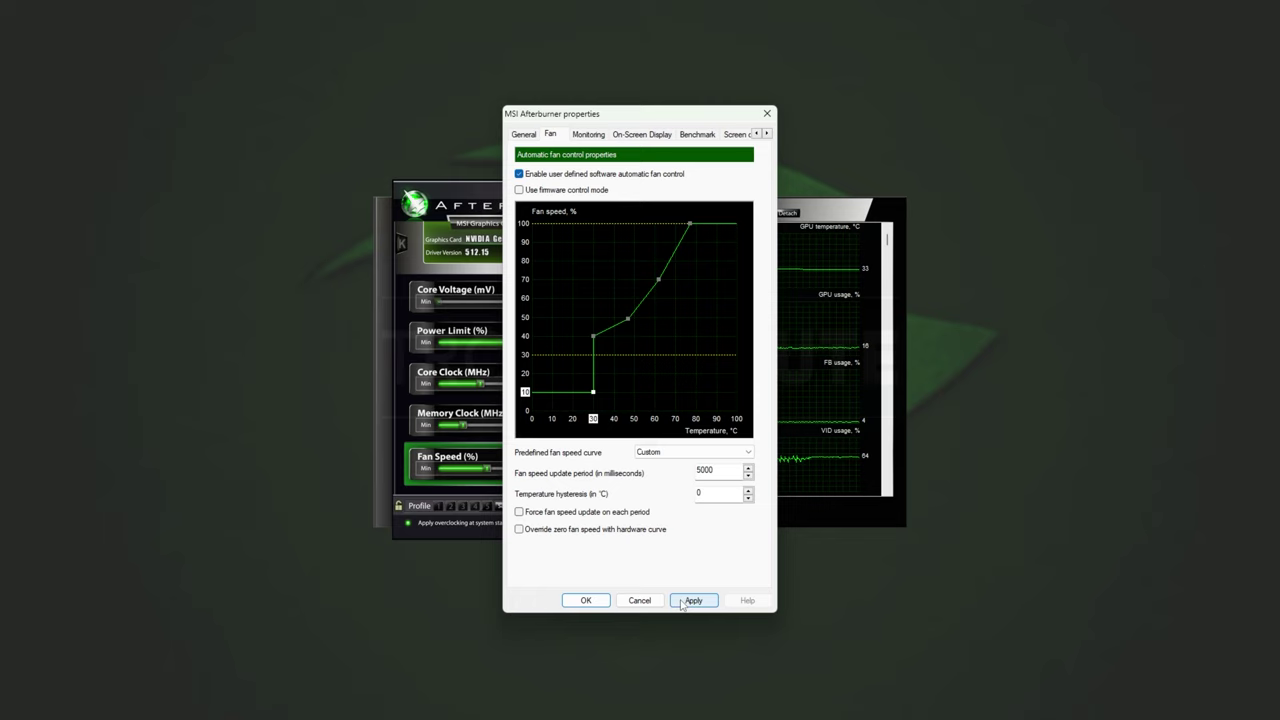
- Confirm the properties with OK and switch fan control to the User Define curve
{"action": "left_click", "coordinate": [586, 600]}
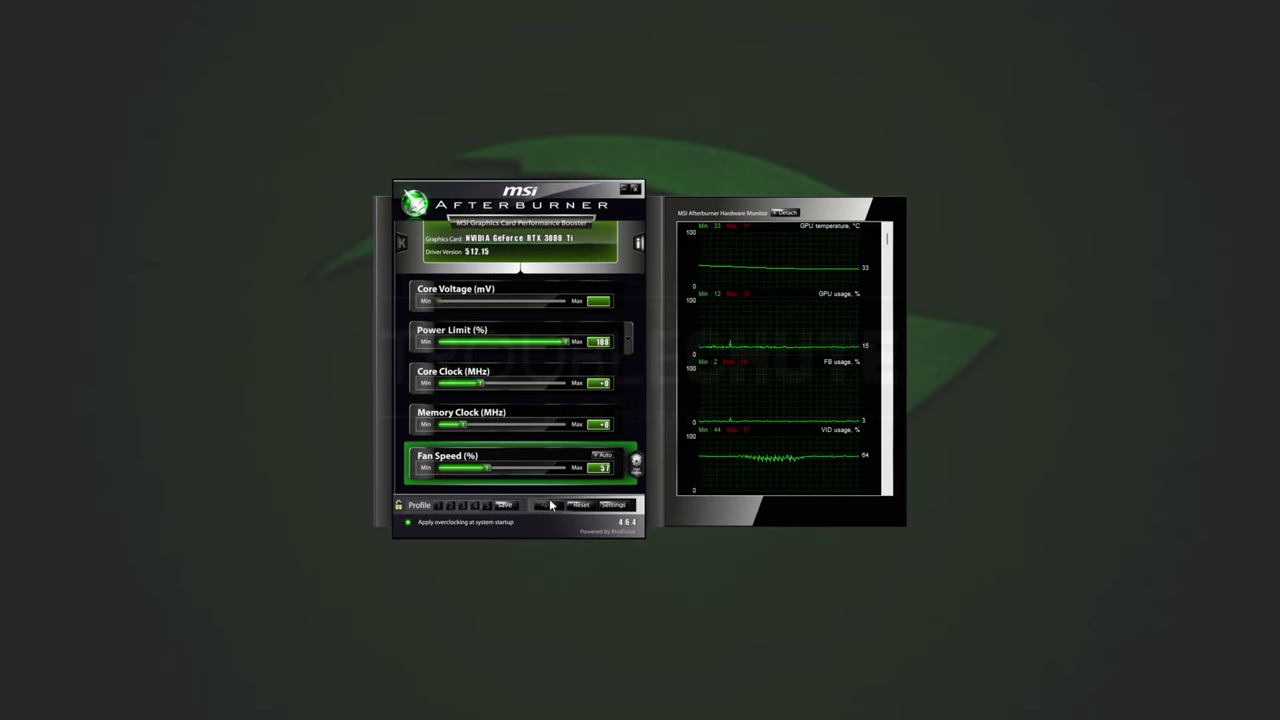
{"action": "left_click", "coordinate": [636, 463]}
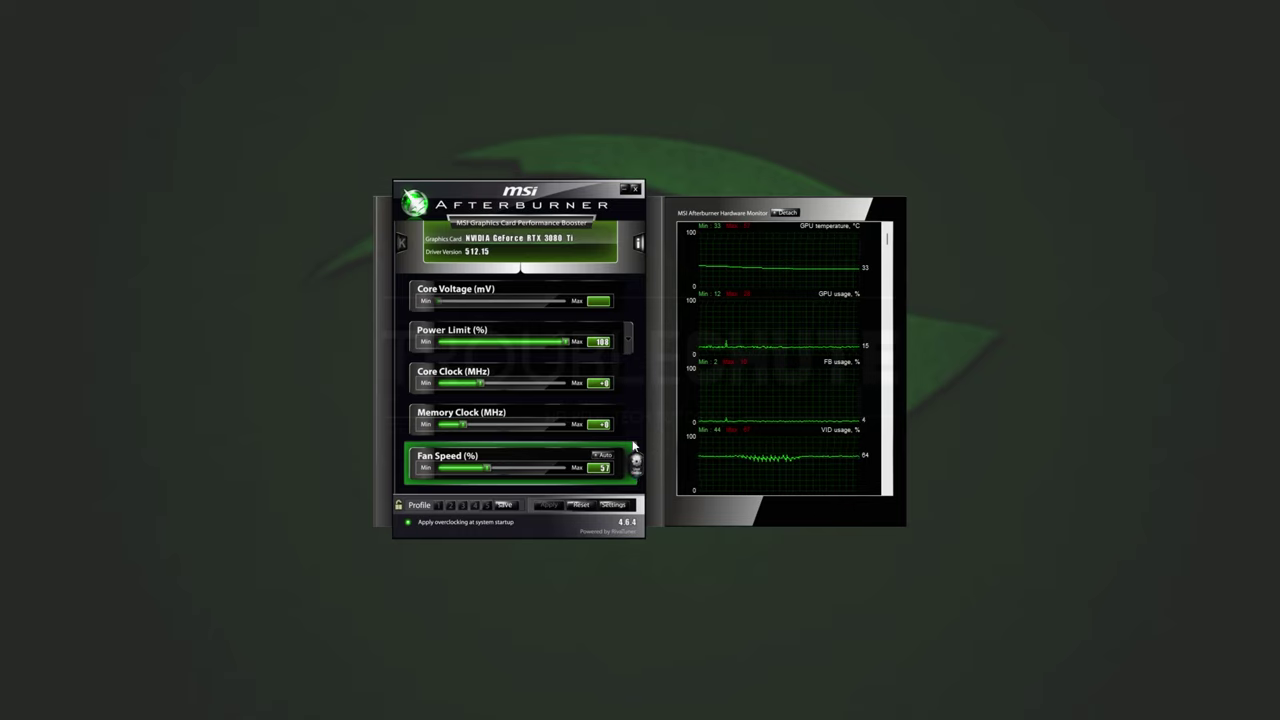